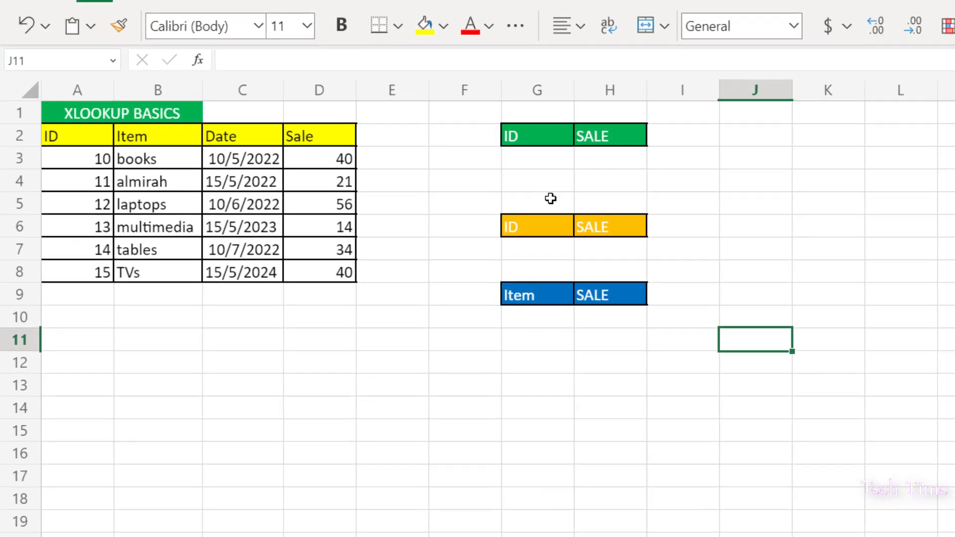
Enter a VLOOKUP formula in H3 that looks up G3 in the table A2:D8 and returns column 4.
click(595, 160)
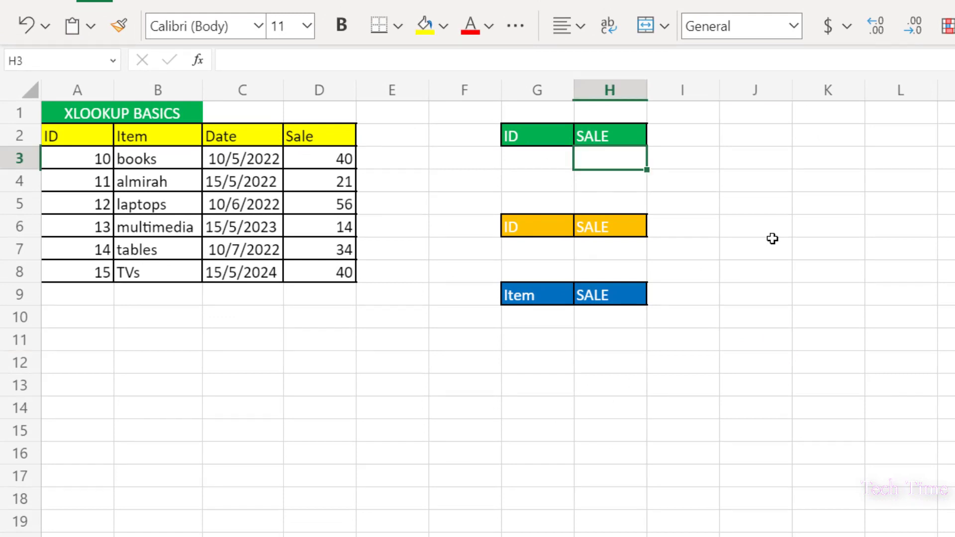
text(=vl)
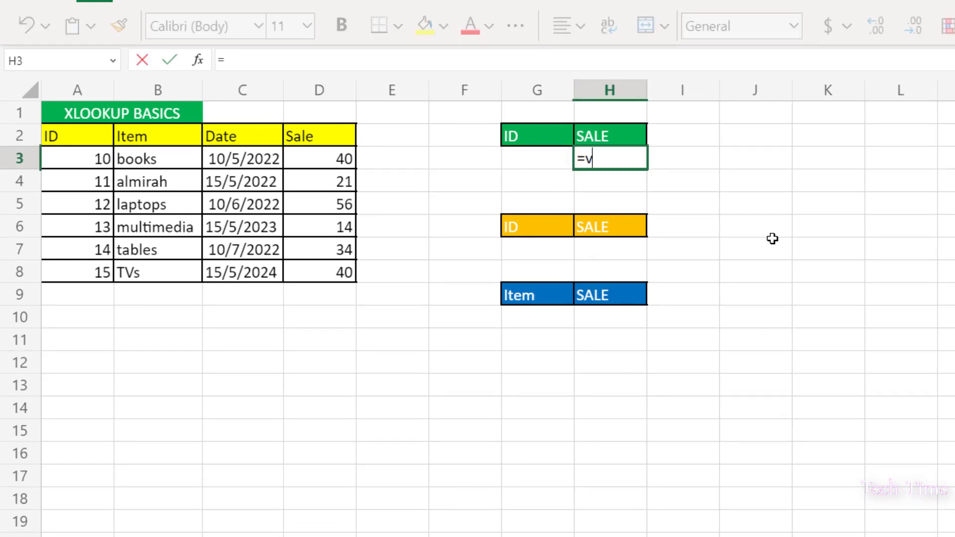
key(Tab)
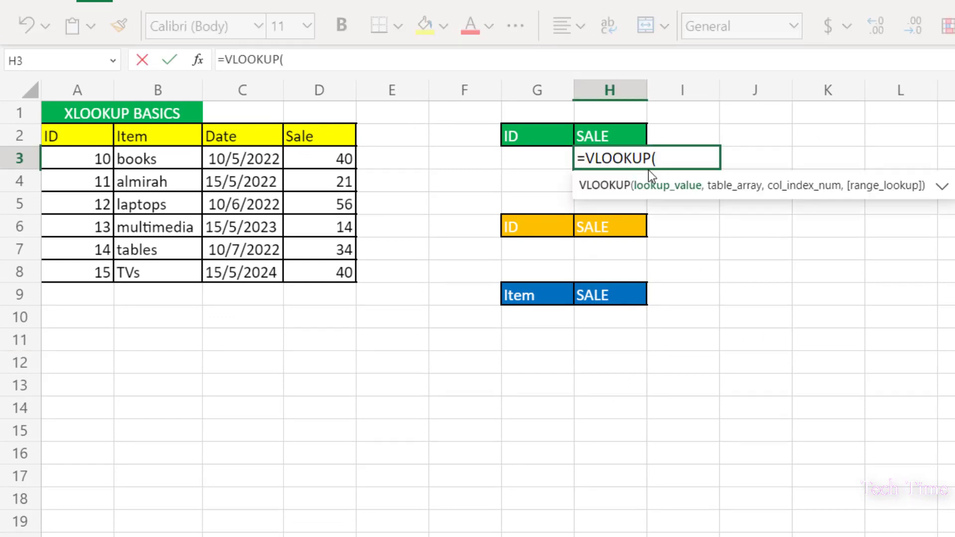
click(530, 158)
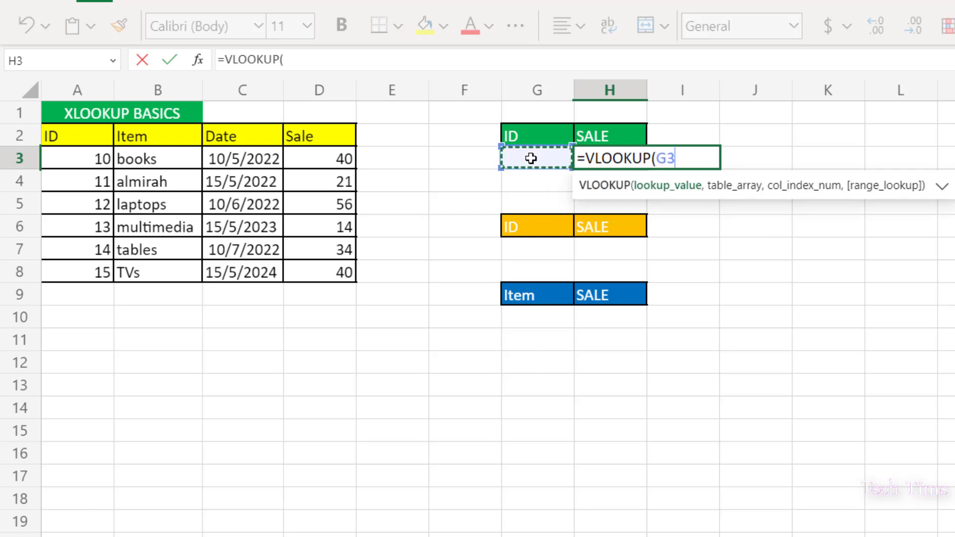
text(,)
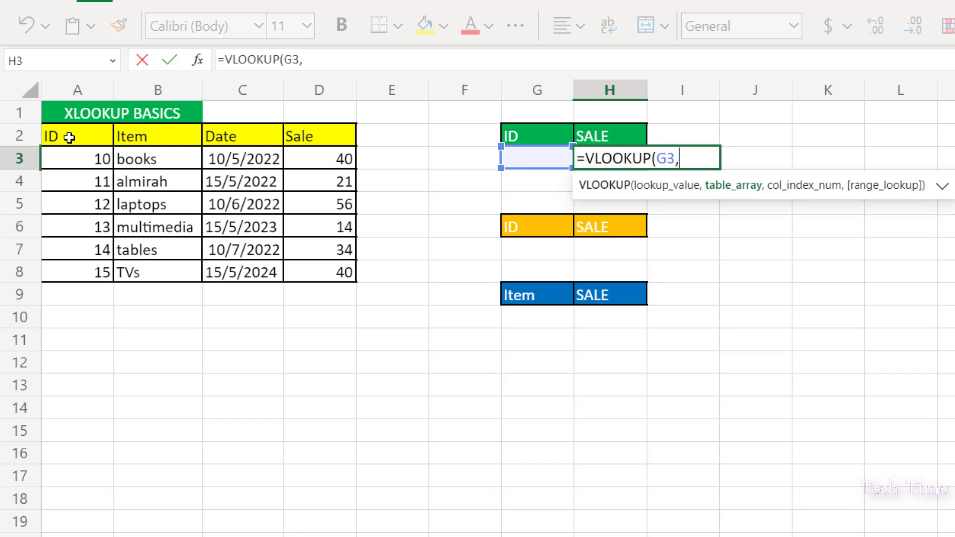
drag(70, 136, 314, 264)
text(,)
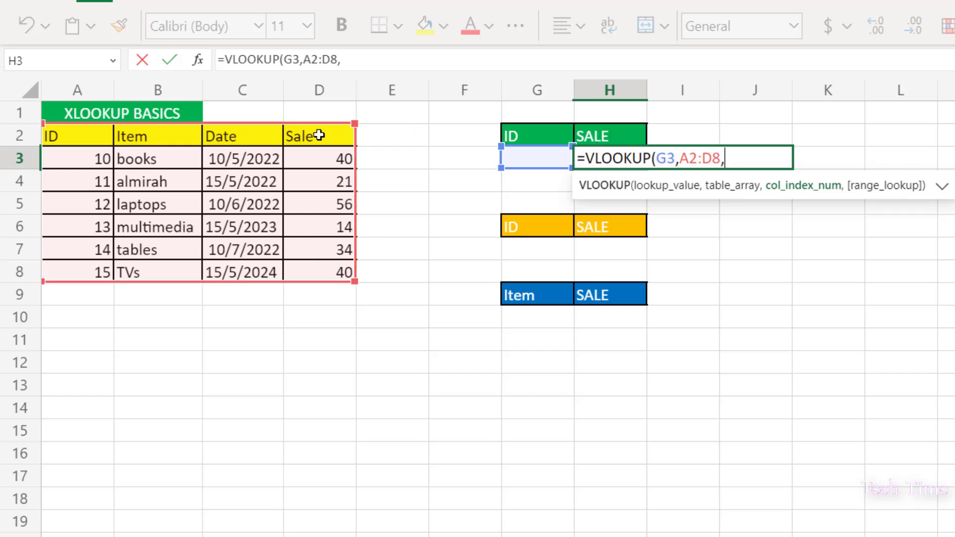
text(4))
key(Return)
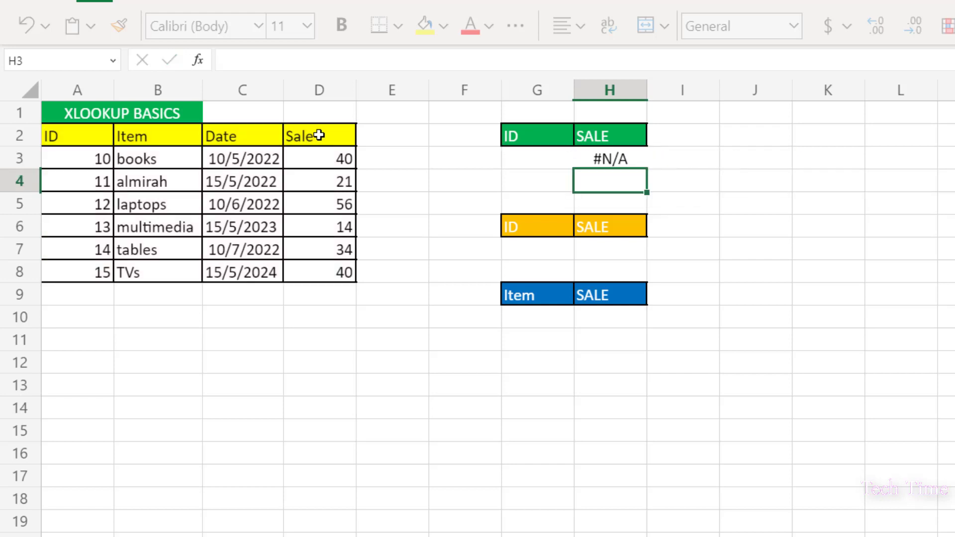
Enter the ID 10 in G3 and check the result against the books row of the table.
click(532, 160)
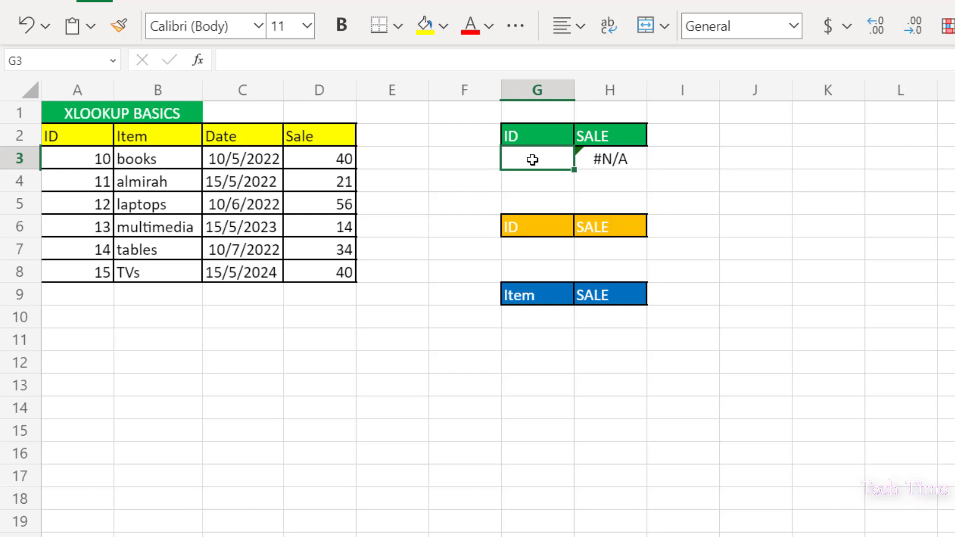
text(10)
key(Return)
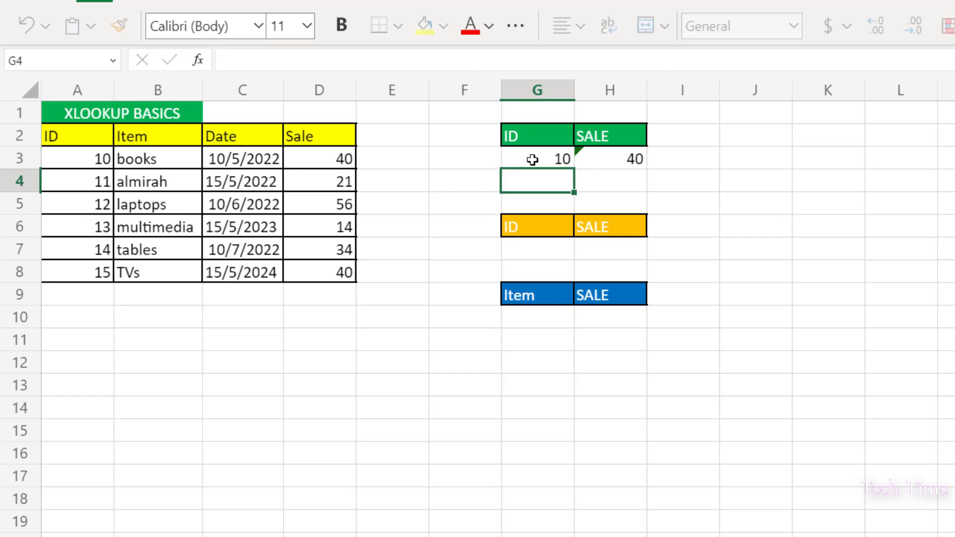
click(80, 160)
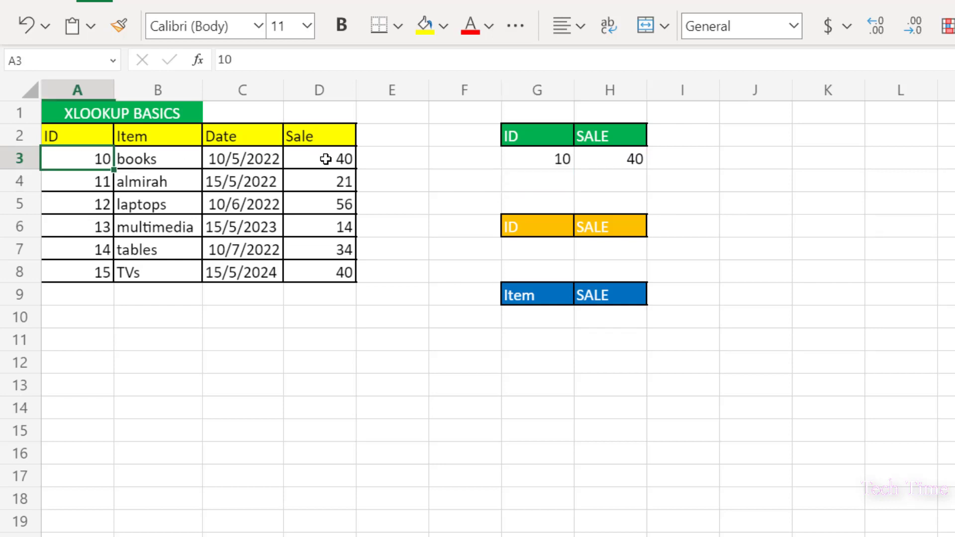
Enter an XLOOKUP formula in H7 with lookup value G7, lookup array A2:A8 and return array D2:D8.
click(599, 253)
text(=xloo)
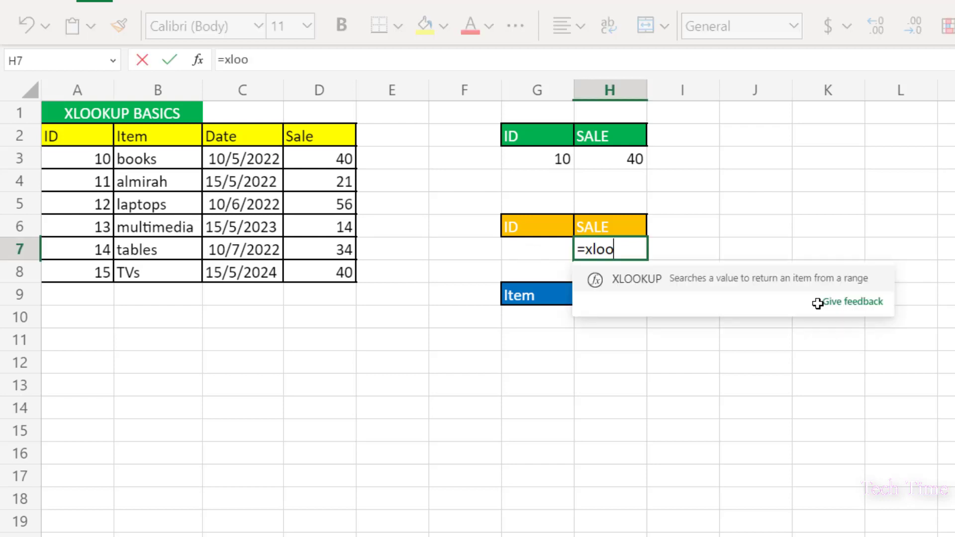
key(Tab)
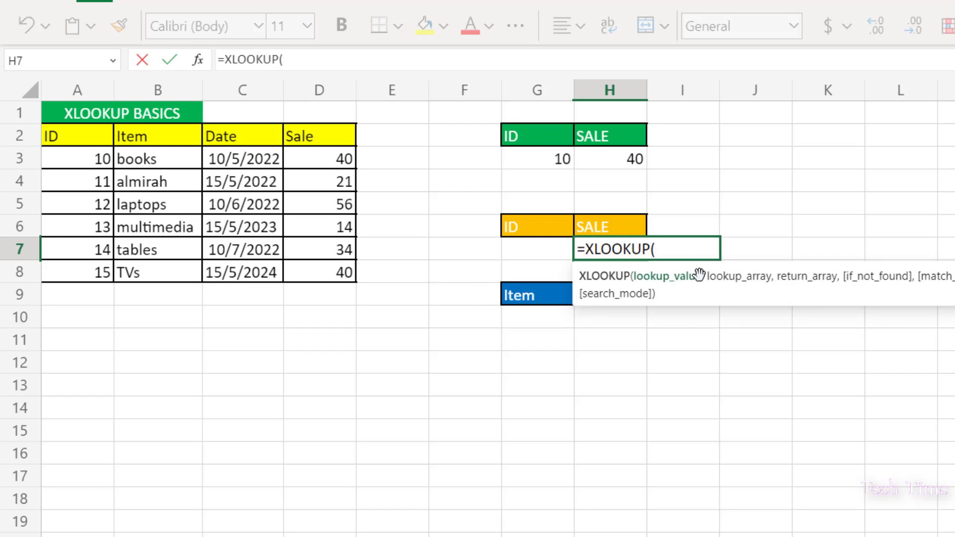
click(537, 253)
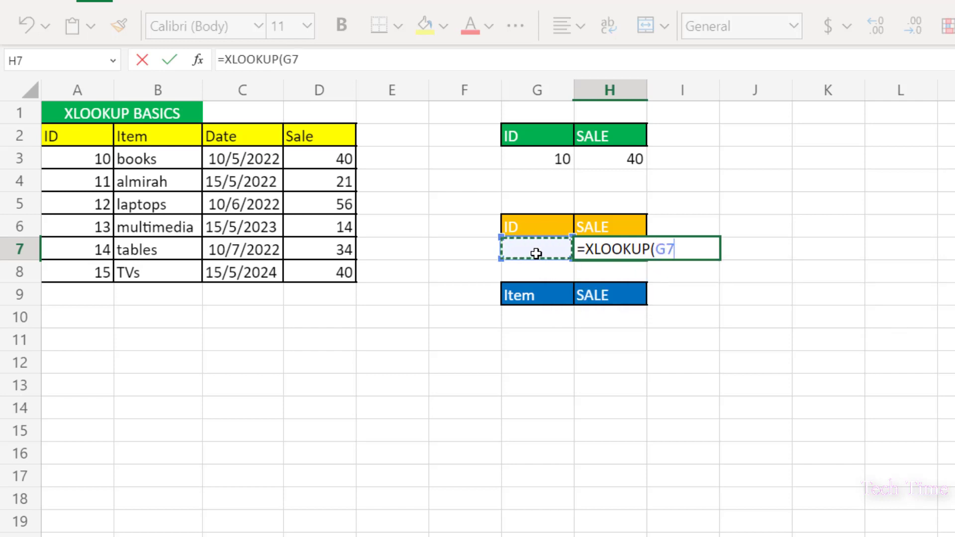
text(,)
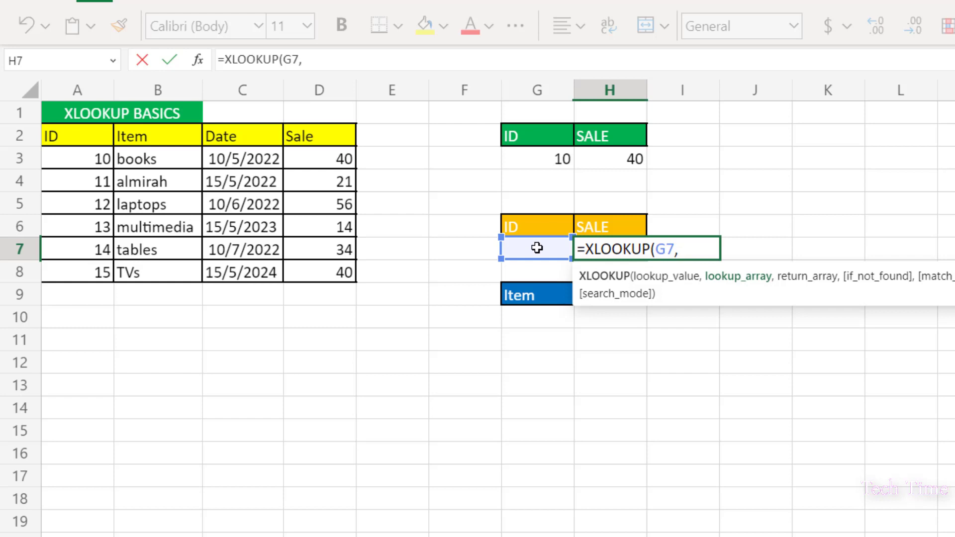
drag(56, 133, 75, 272)
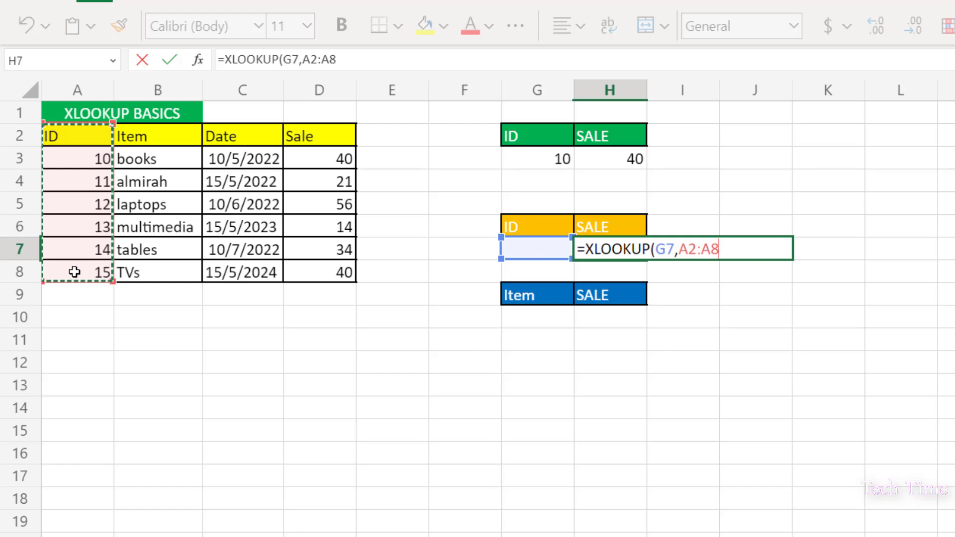
text(,)
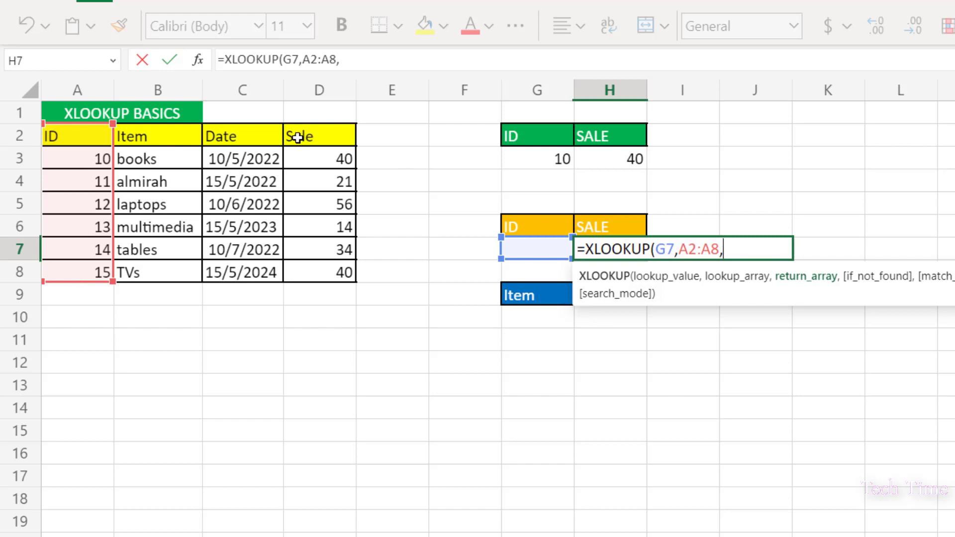
drag(297, 137, 325, 267)
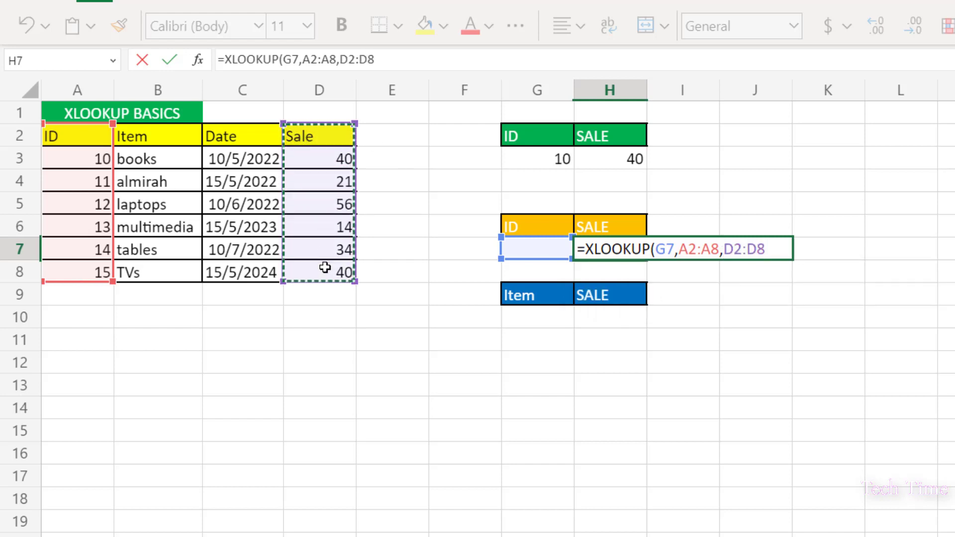
text())
key(Return)
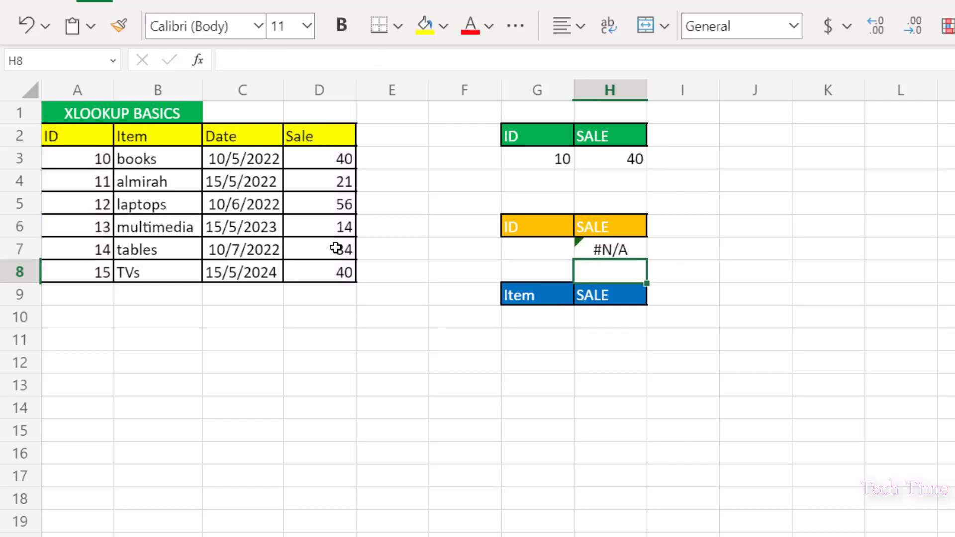
Enter the ID 10 in G7 under the orange header as the XLOOKUP lookup value.
click(554, 253)
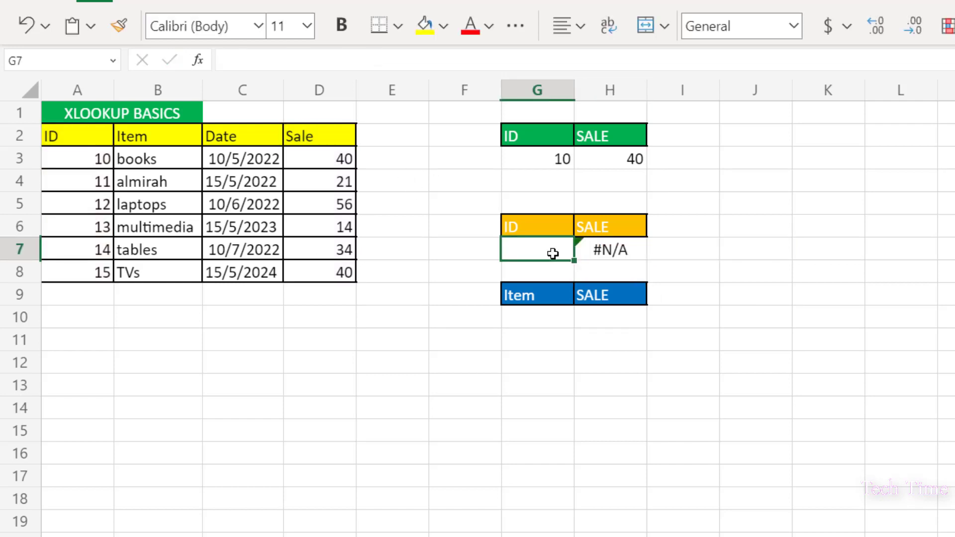
text(10)
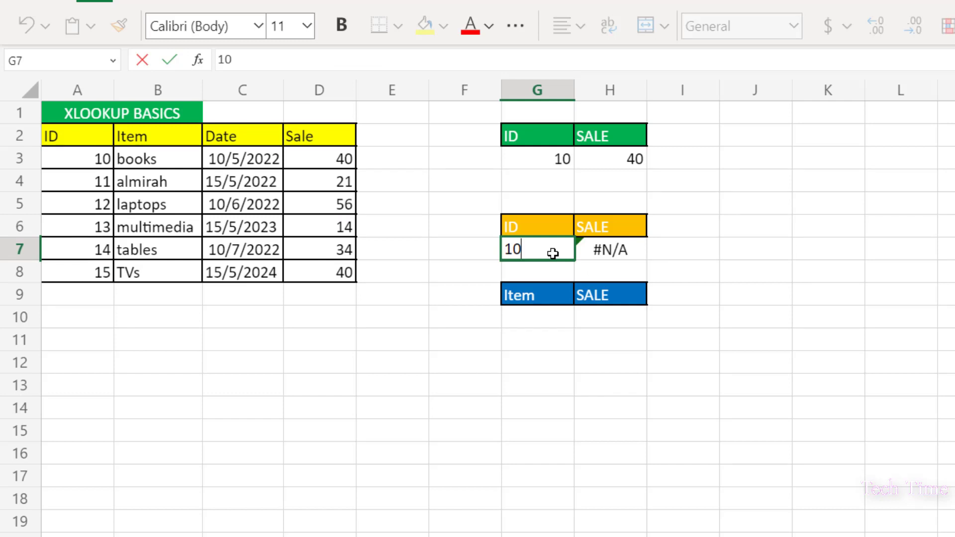
key(Return)
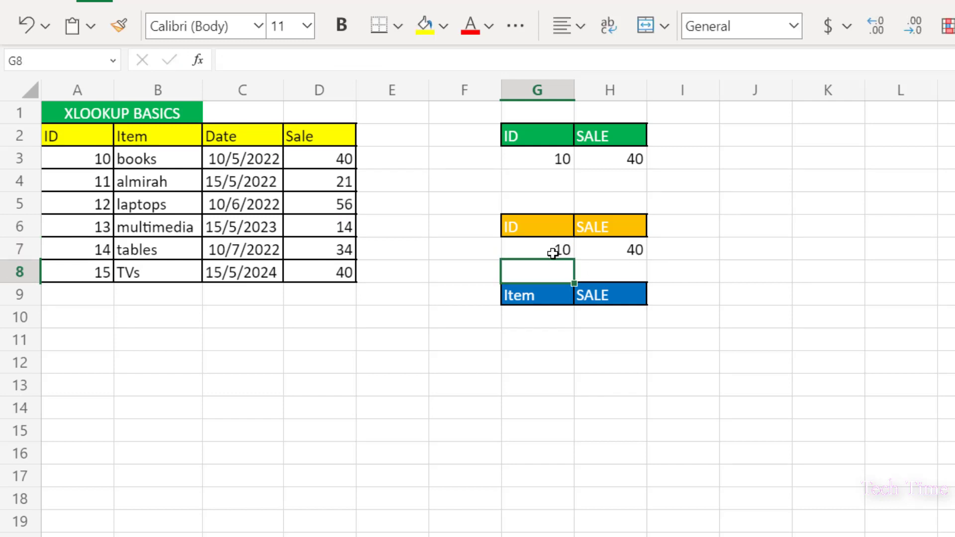
click(762, 275)
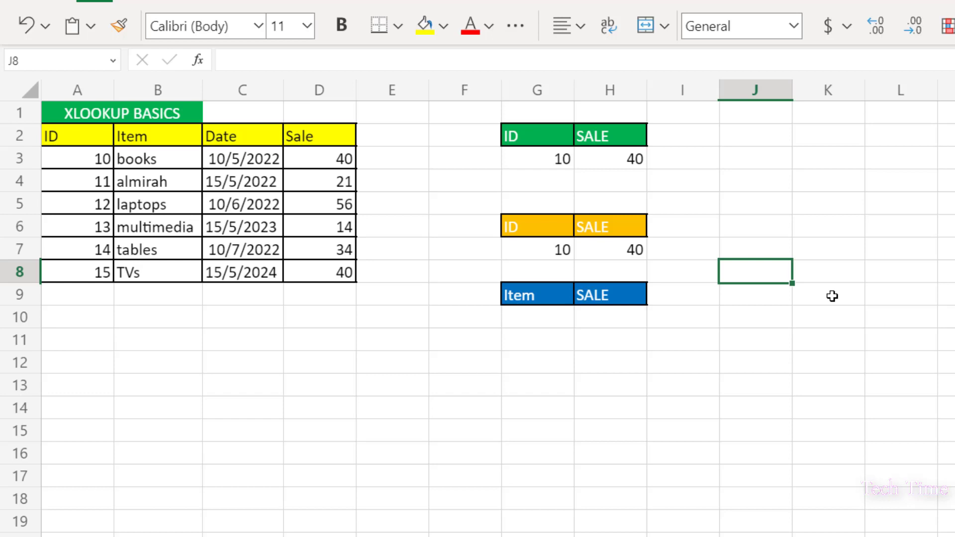
Insert a sheet column between the Item and Date columns, and inspect the VLOOKUP formula under the green SALE header.
click(261, 114)
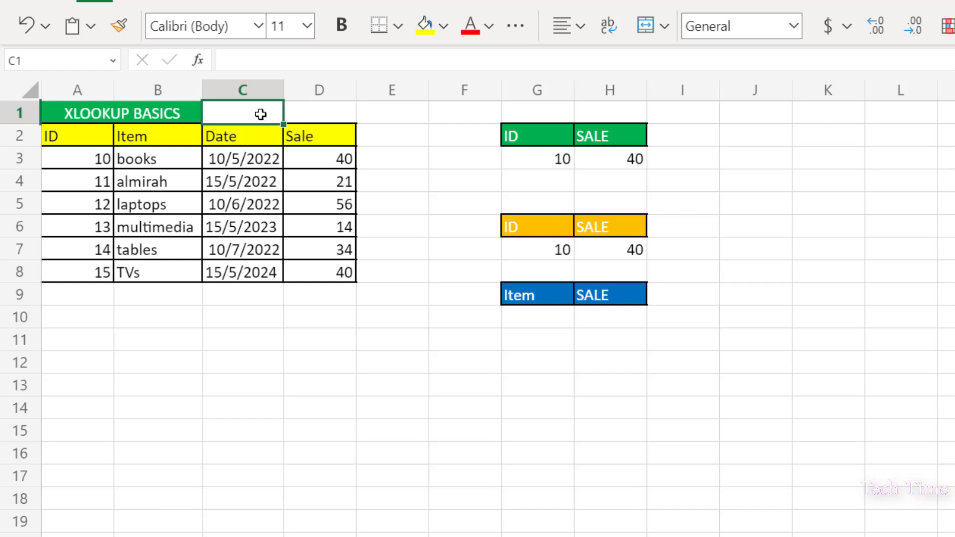
right_click(261, 115)
mouse_move(493, 309)
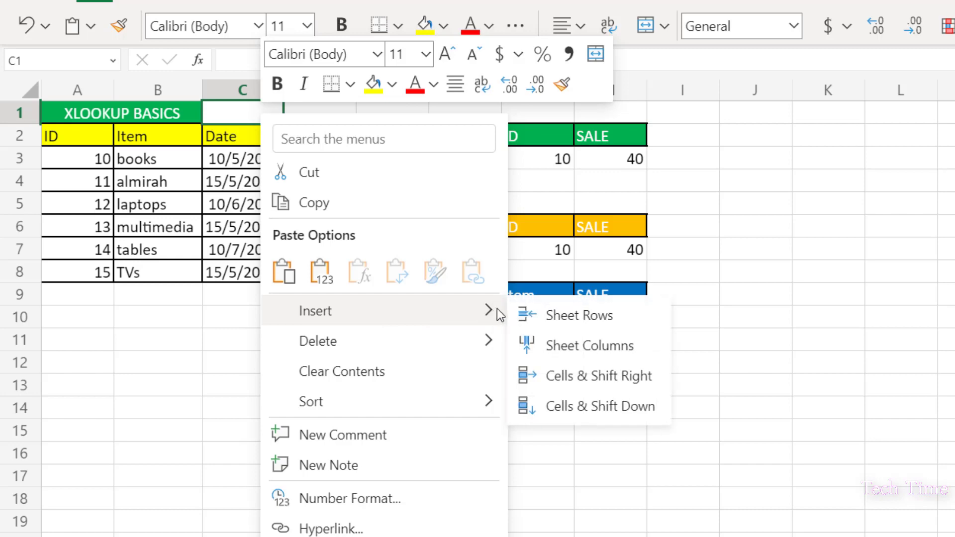
click(575, 345)
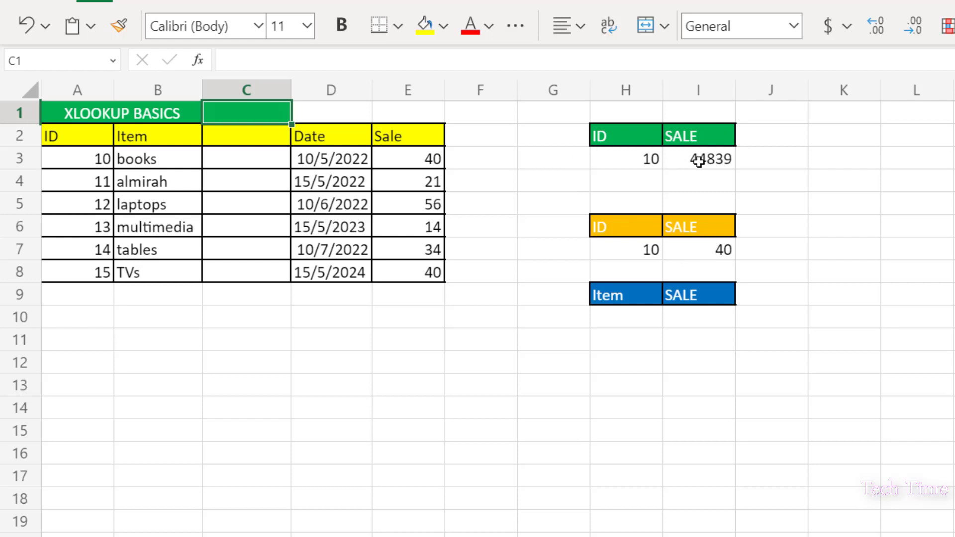
double_click(699, 160)
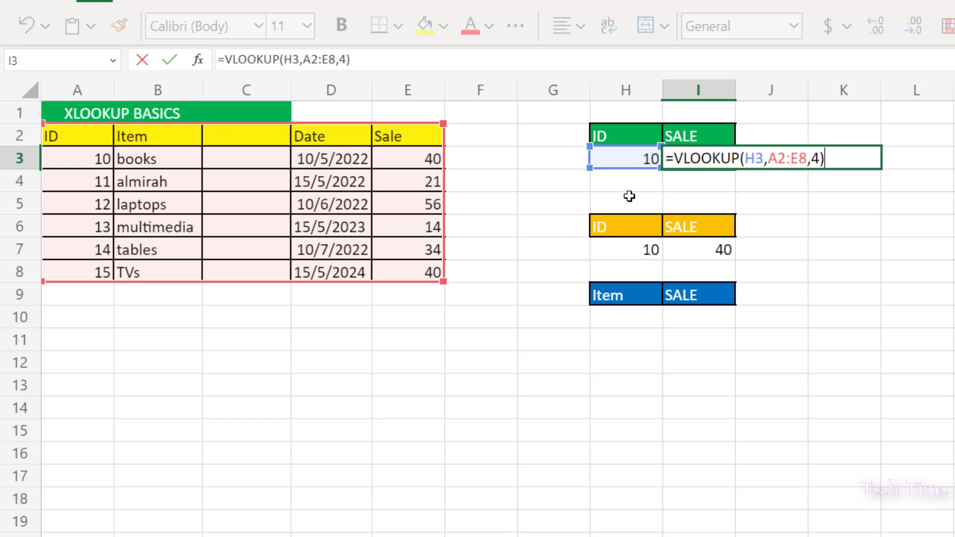
click(823, 237)
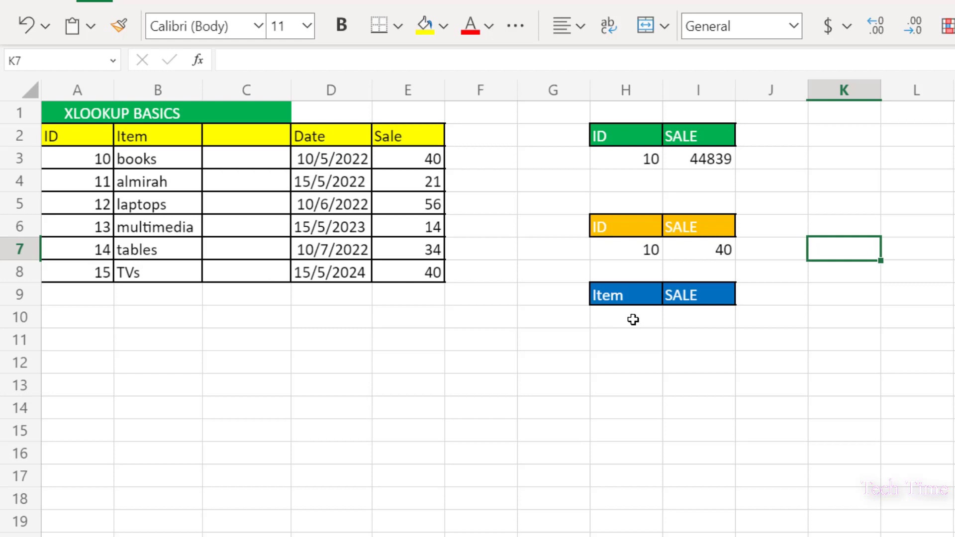
Begin an XLOOKUP formula in I10 under the blue SALE header, with lookup value H10 and lookup array B2:B8.
click(698, 318)
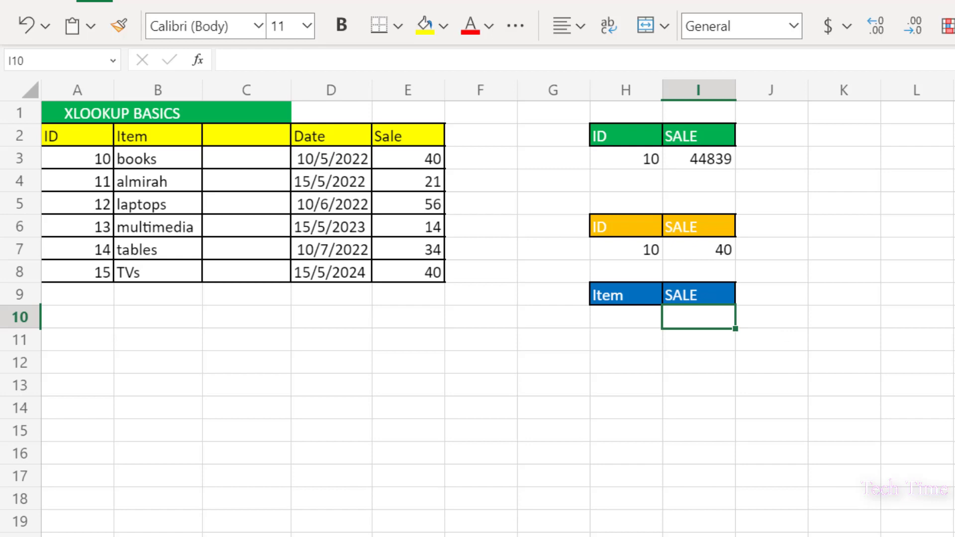
text(=xl)
key(Tab)
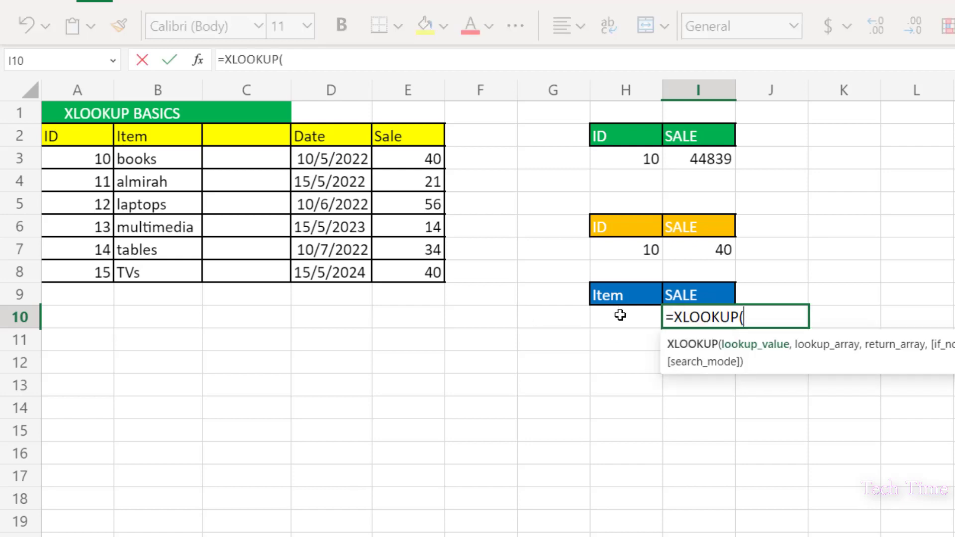
click(620, 315)
text(,)
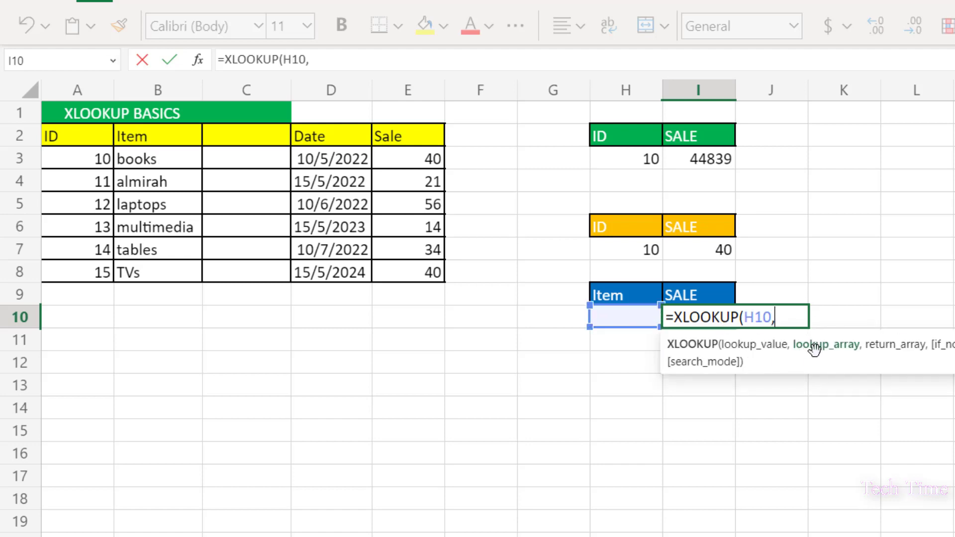
drag(137, 142, 148, 268)
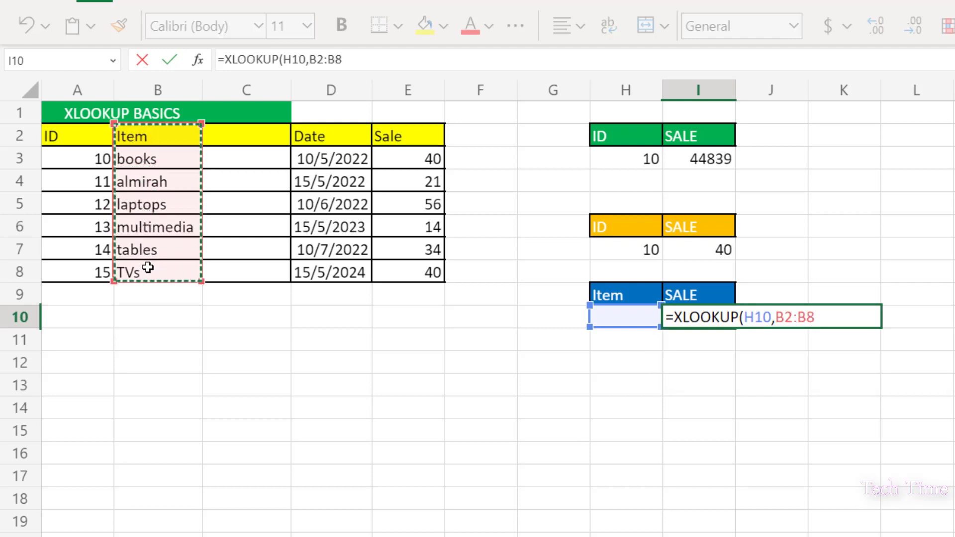
text(,)
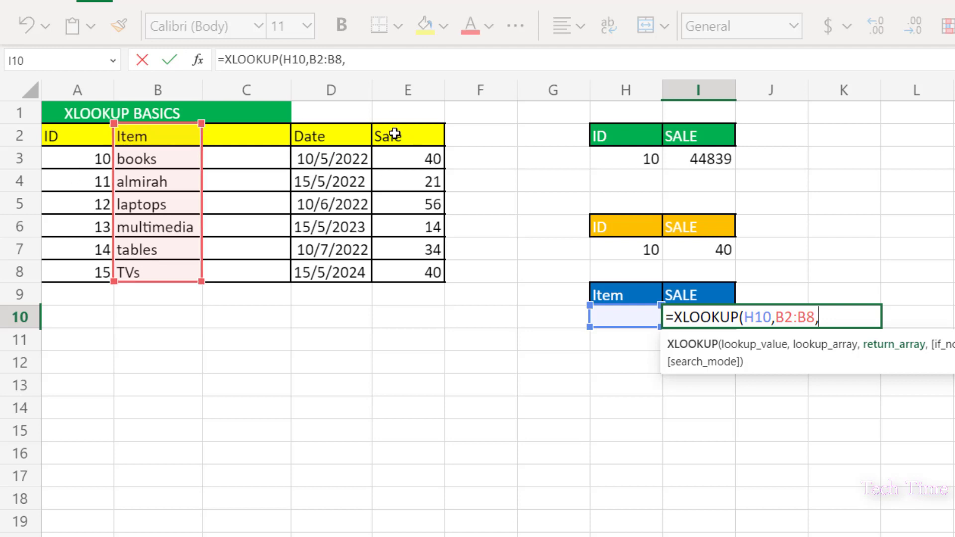
Complete the I10 XLOOKUP formula with return array E2:E8 and the if-not-found text "Not found".
click(396, 136)
drag(412, 171, 412, 267)
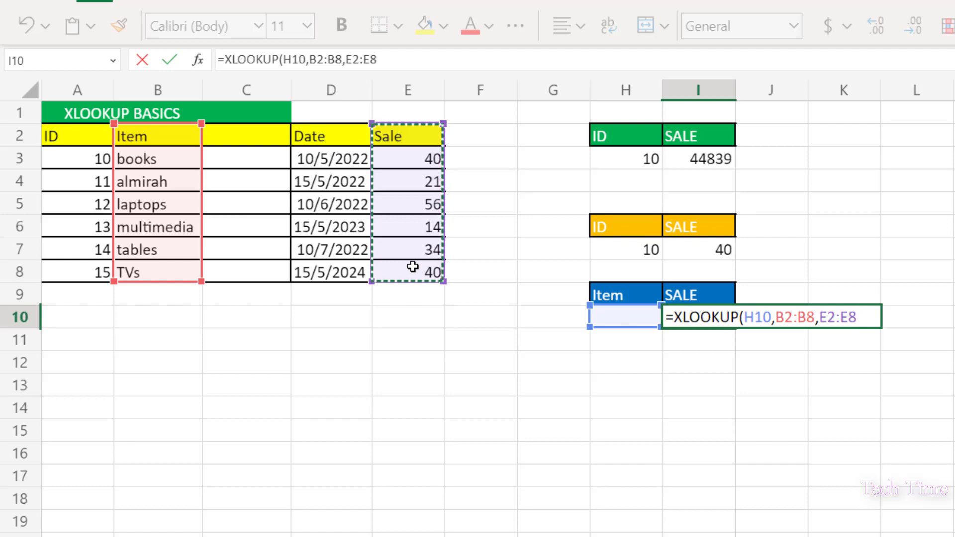
text(,)
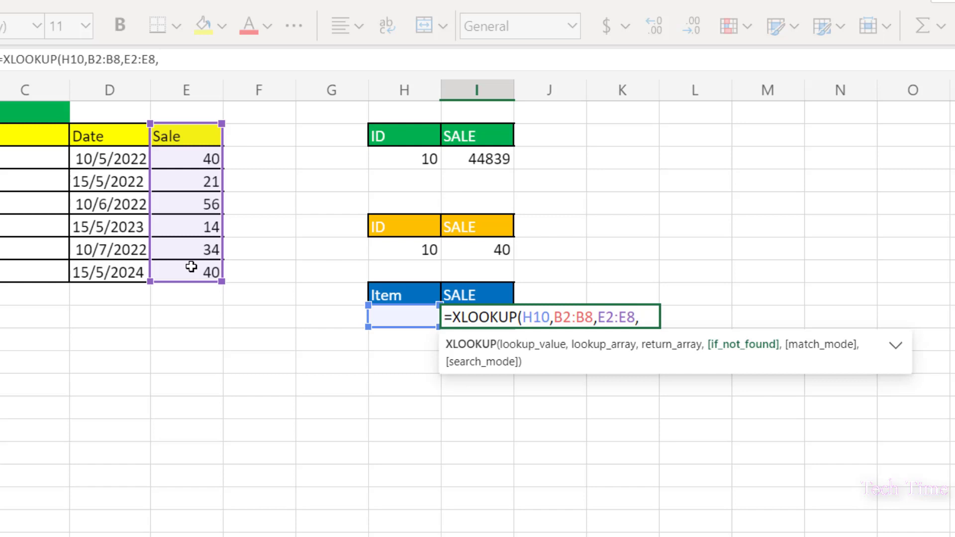
text("Not found")
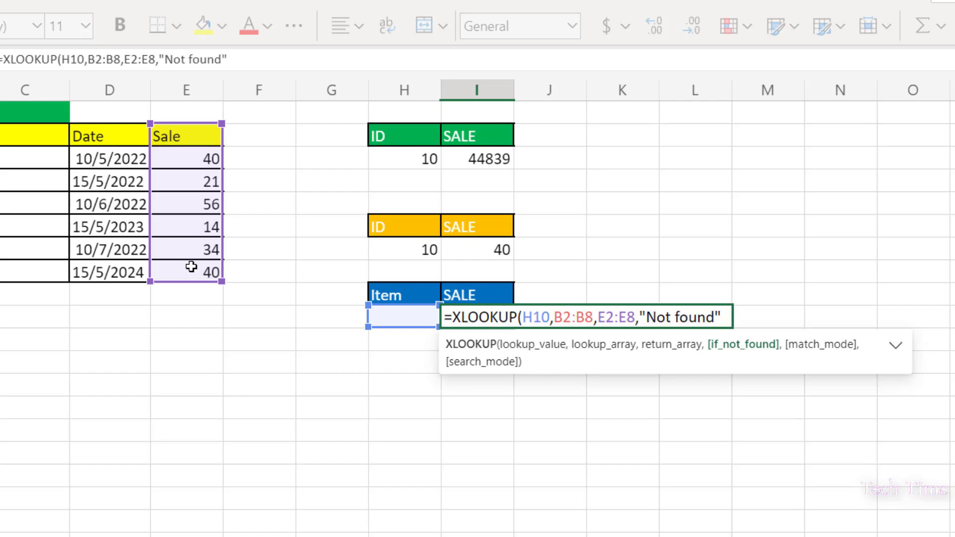
text())
key(Return)
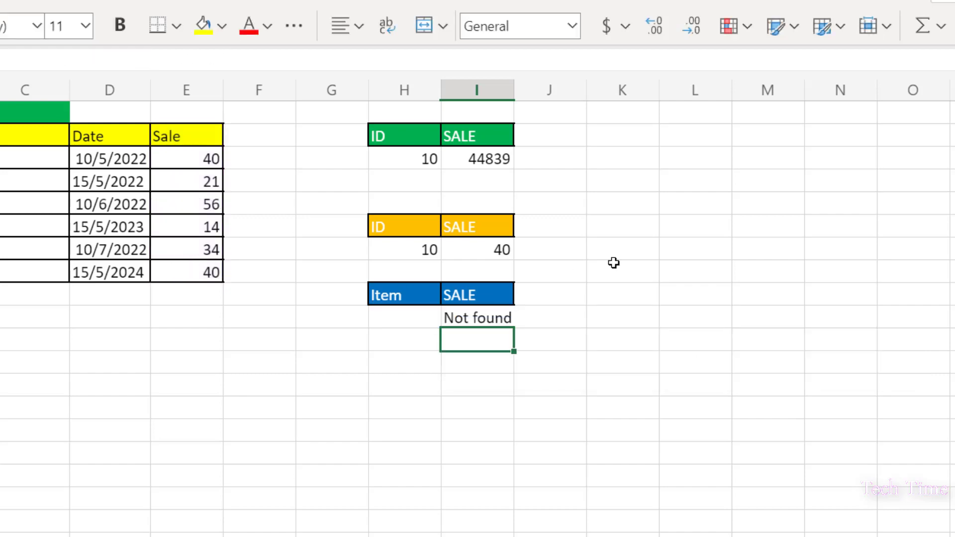
Enter the item name books in H10 under the blue Item header as the lookup value.
click(424, 311)
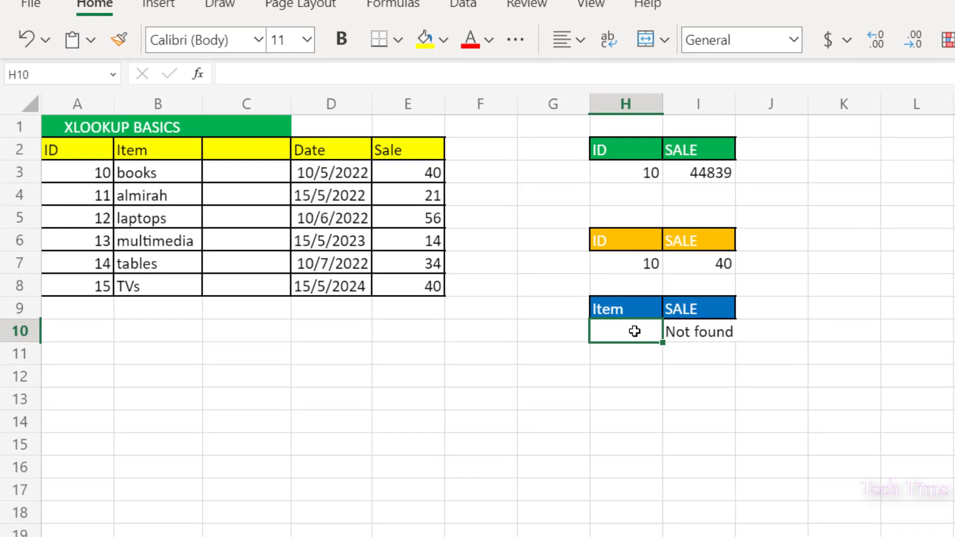
text(books)
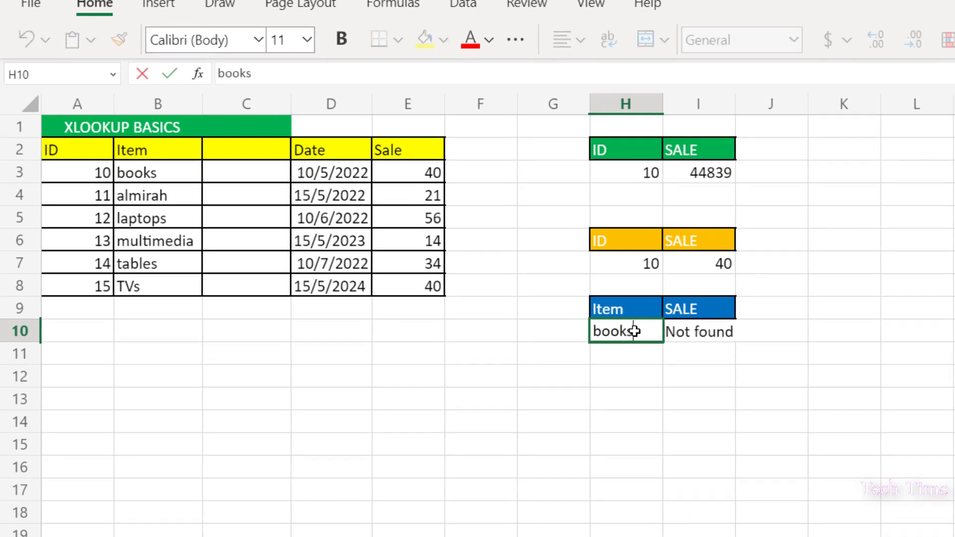
key(Return)
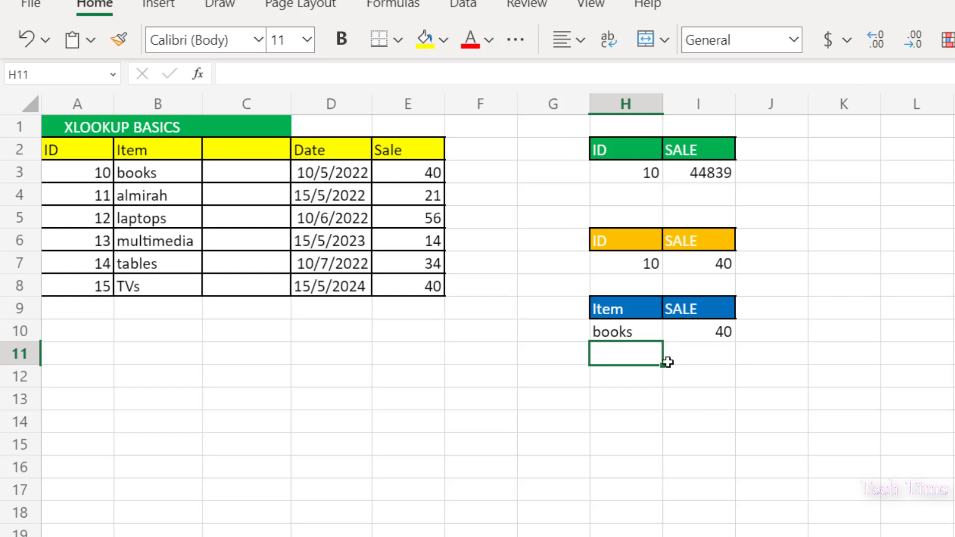
Replace the item name in H10 with beds to test the formula's not-found message.
double_click(632, 331)
key(BackSpace)
key(BackSpace)
key(BackSpace)
key(BackSpace)
key(BackSpace)
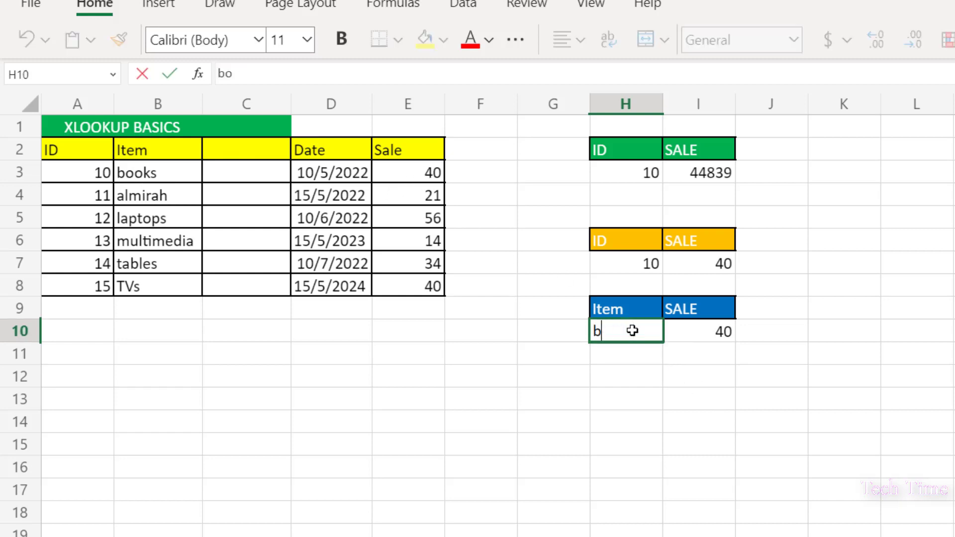
text(beds)
key(Return)
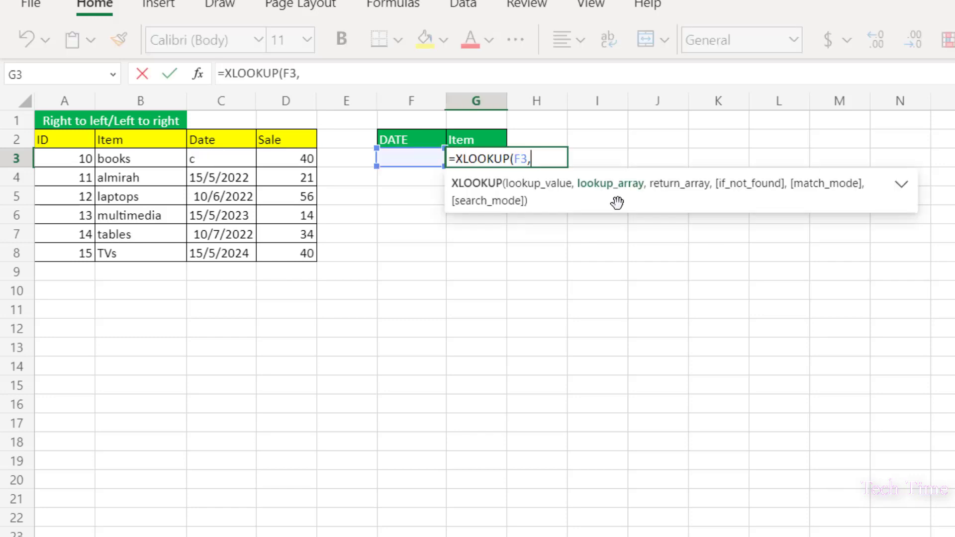
On the Right to left/Left to right sheet, enter an XLOOKUP formula in G3 with lookup value F3, lookup array C2:C8 and return array B2:B8.
key(Escape)
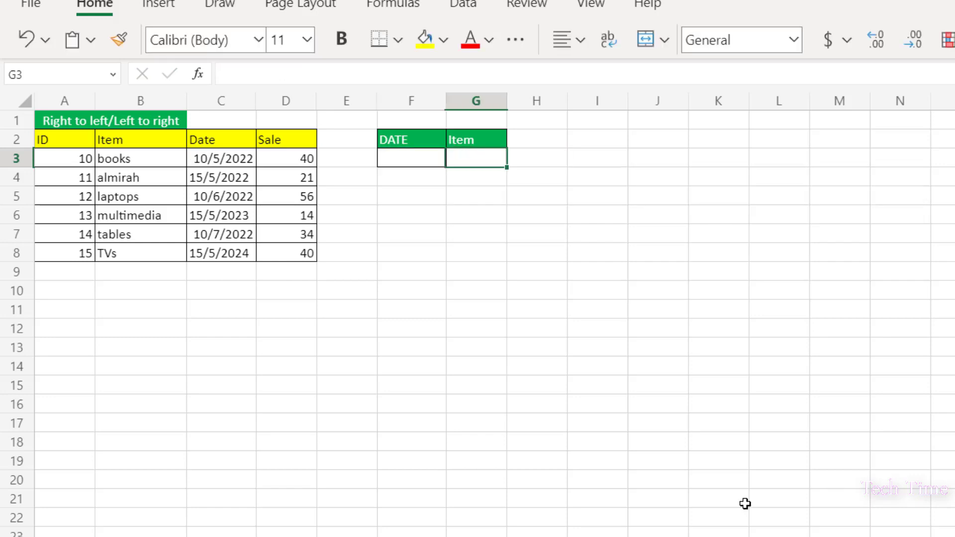
text(=xlo)
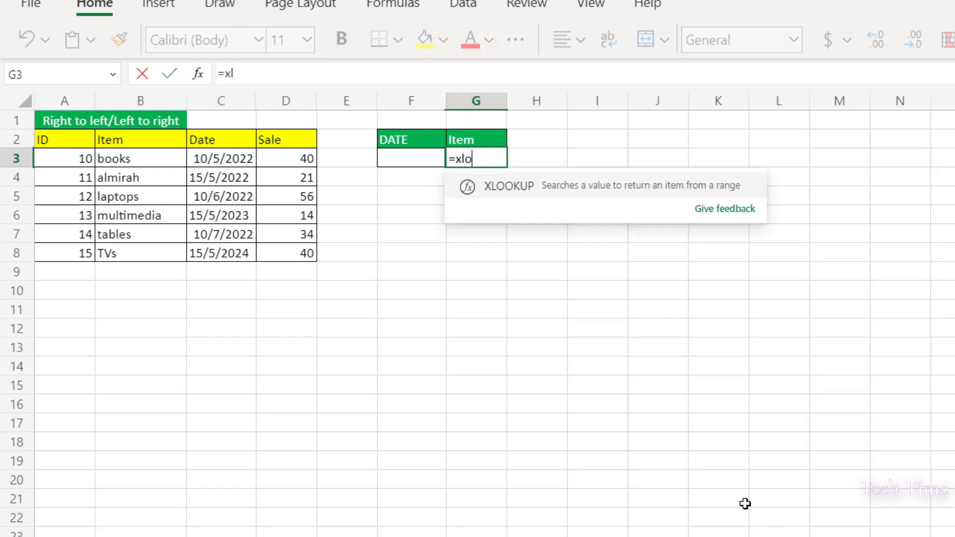
key(Tab)
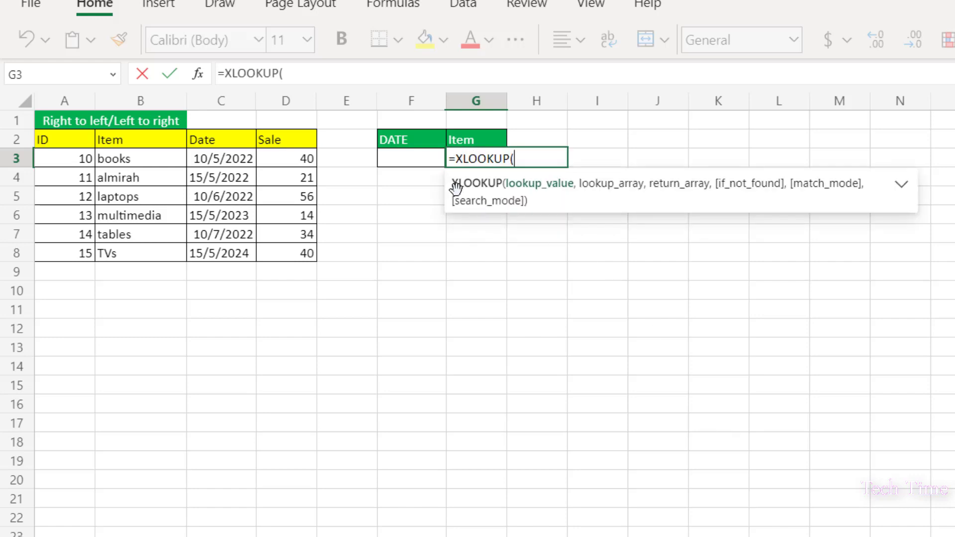
click(415, 158)
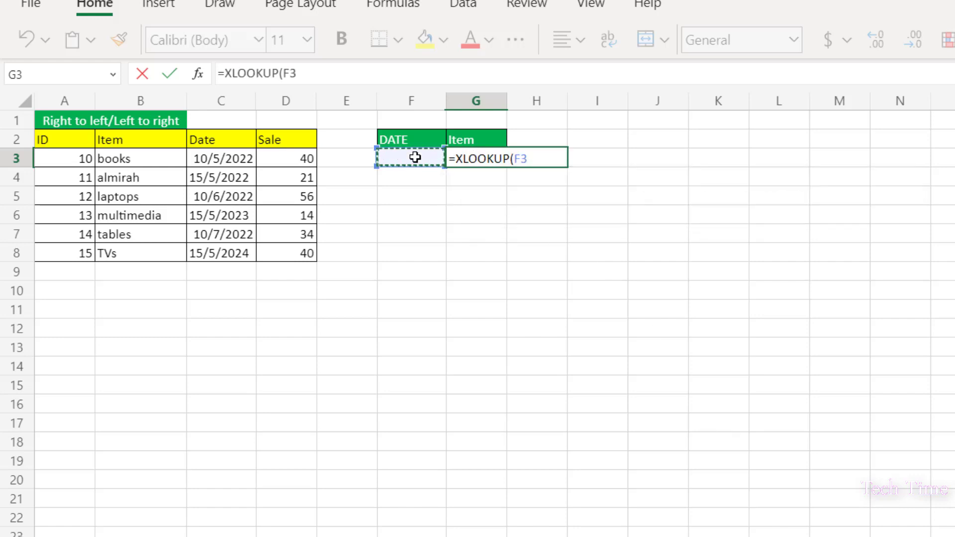
text(,)
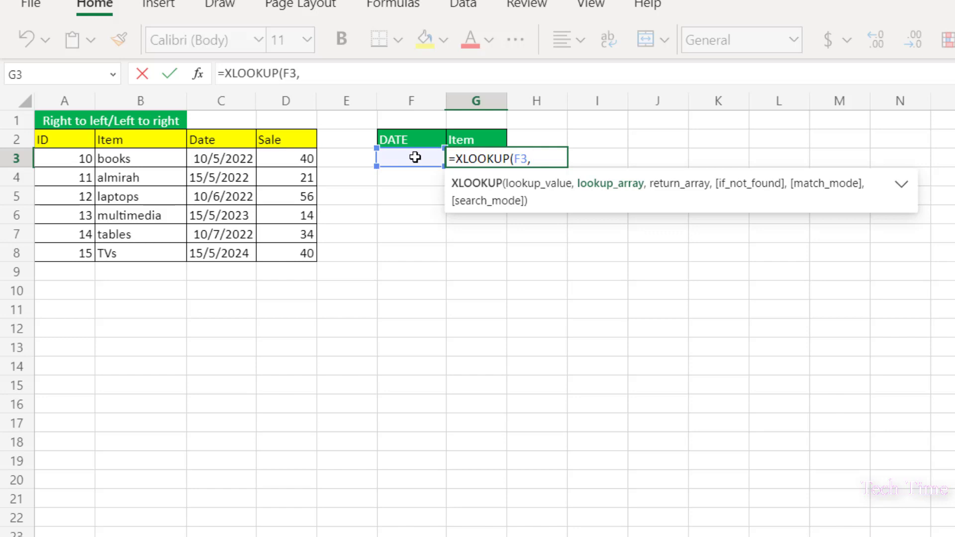
drag(214, 139, 207, 248)
text(,)
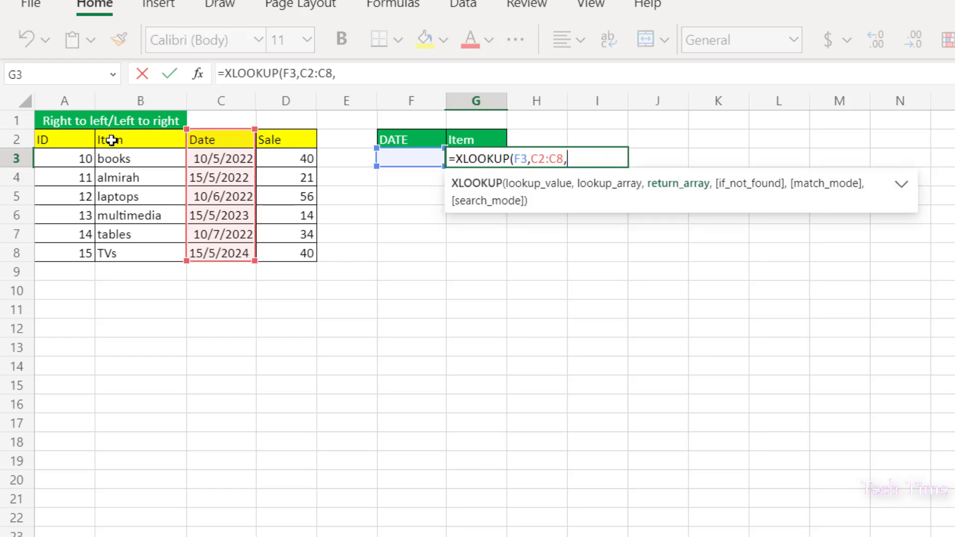
drag(111, 140, 128, 256)
text())
key(Return)
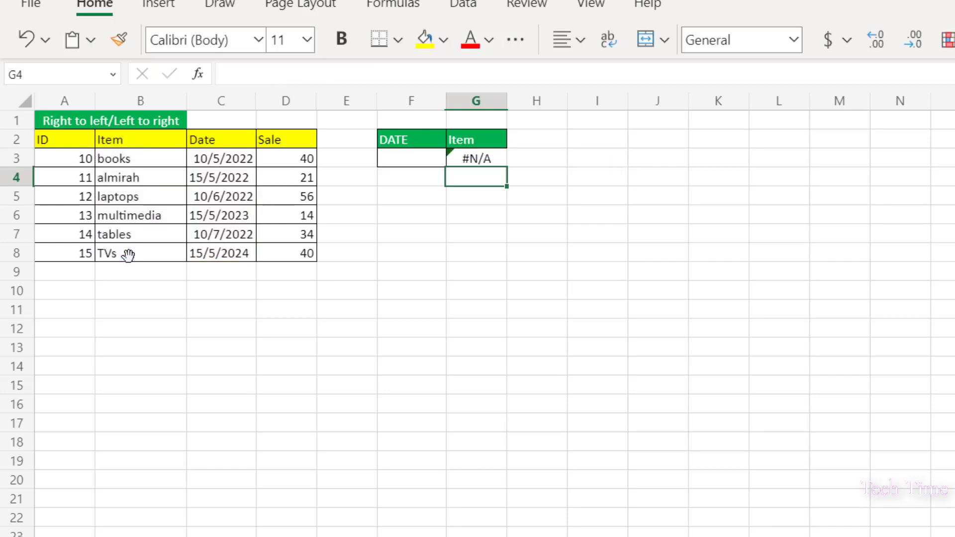
Copy the date 10/5/2022 from the books row in C3 into F3 as the lookup value.
click(409, 164)
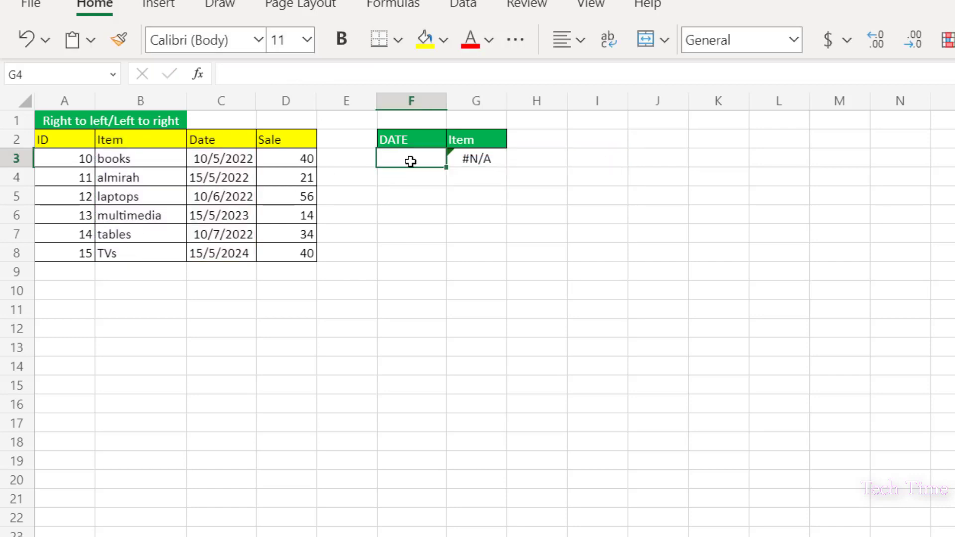
click(230, 157)
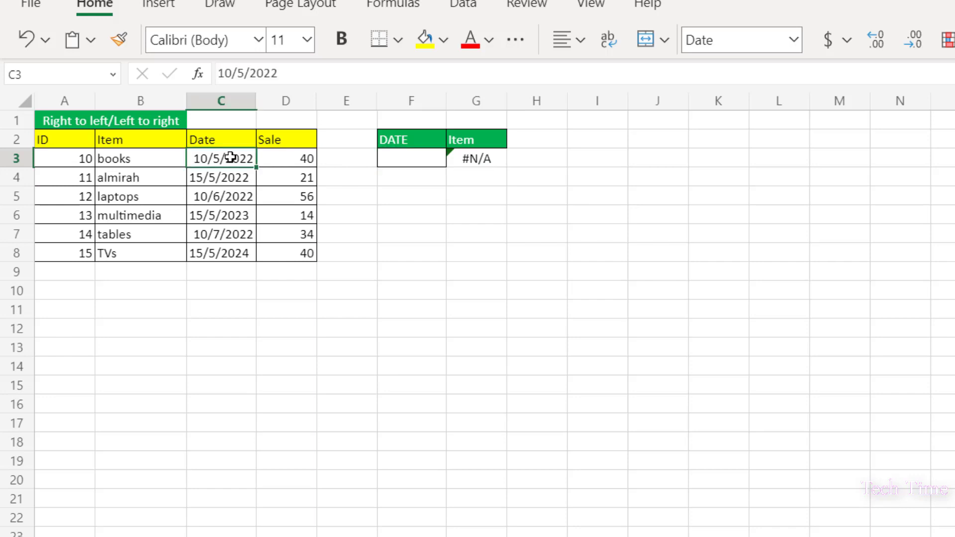
key(ctrl+c)
click(416, 160)
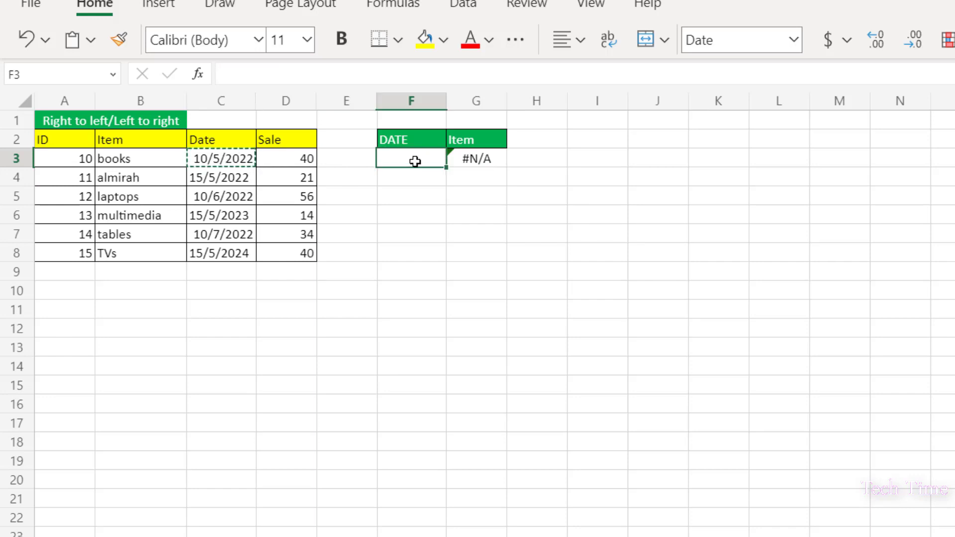
key(ctrl+v)
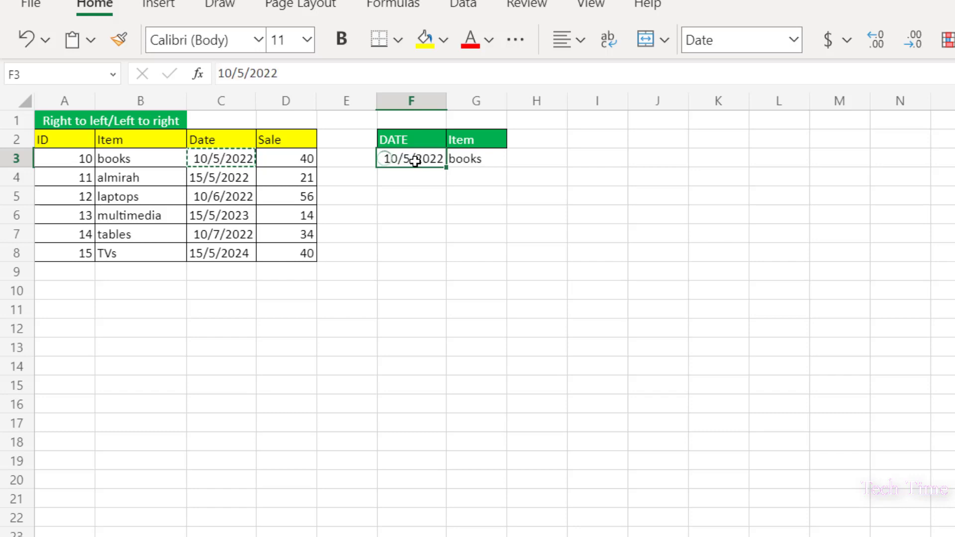
key(Escape)
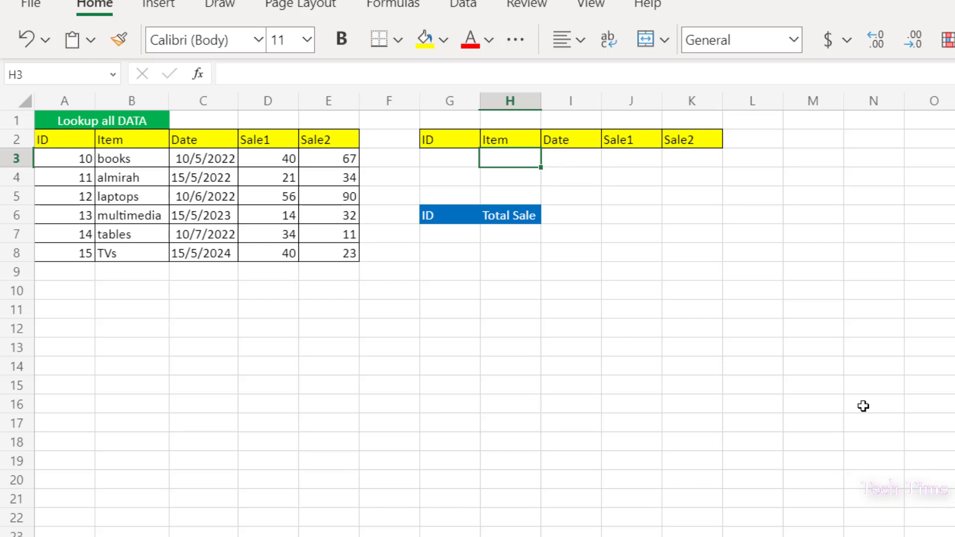
On the Lookup all DATA sheet, enter an XLOOKUP formula in H3 with lookup value G3, lookup array A2:A8 and return array B2:E8.
text(=xloo)
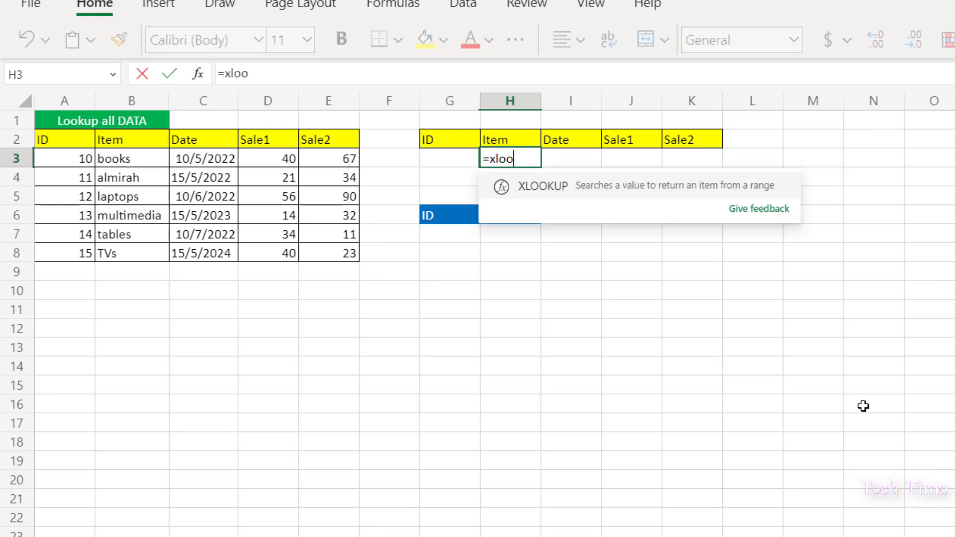
key(Tab)
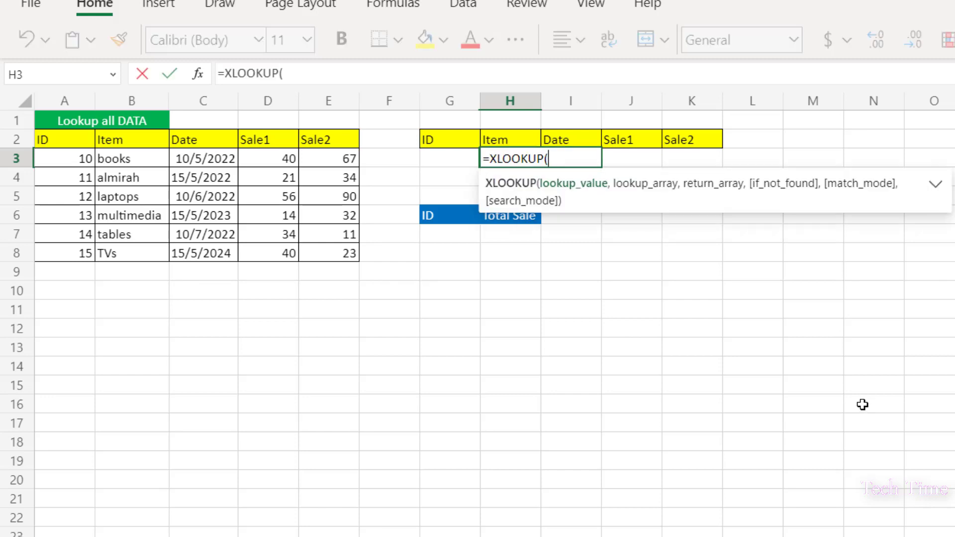
click(450, 159)
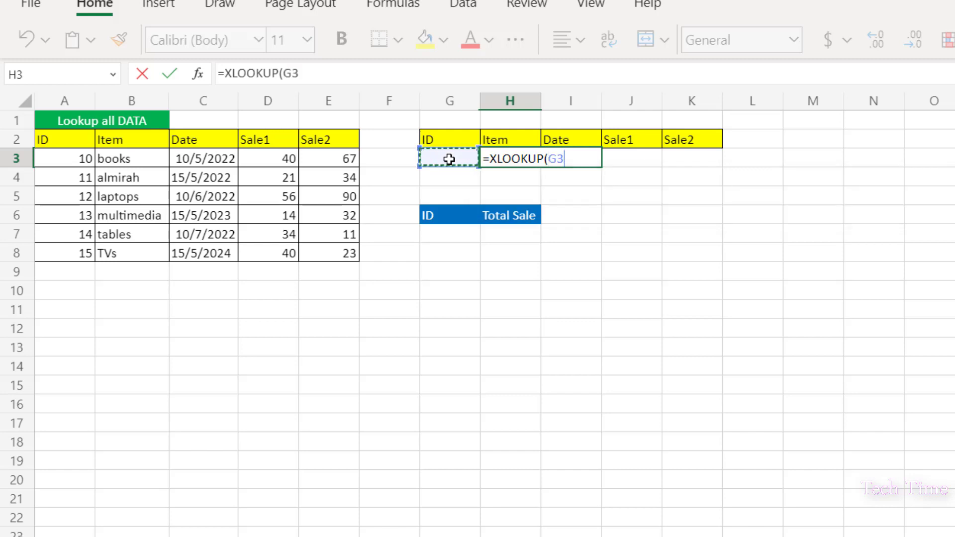
text(,)
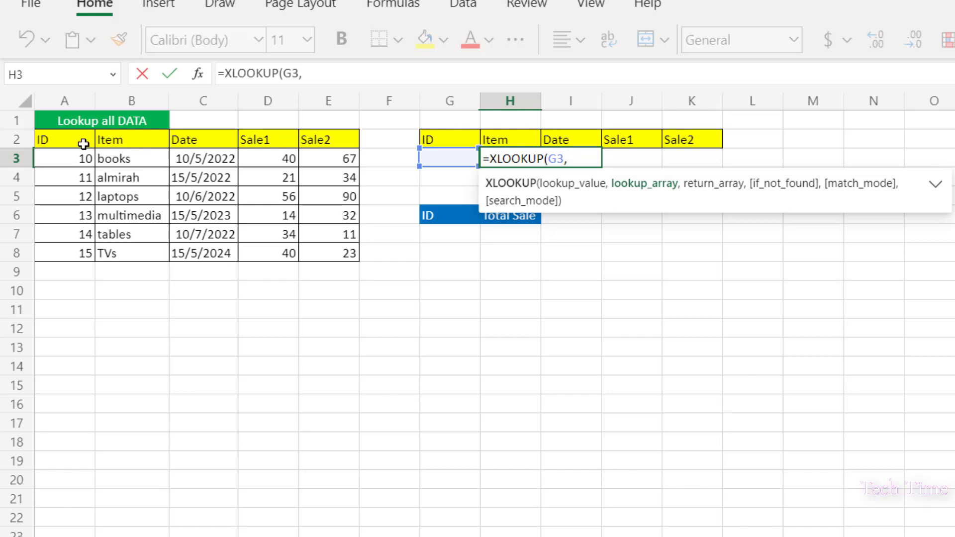
drag(56, 144, 63, 251)
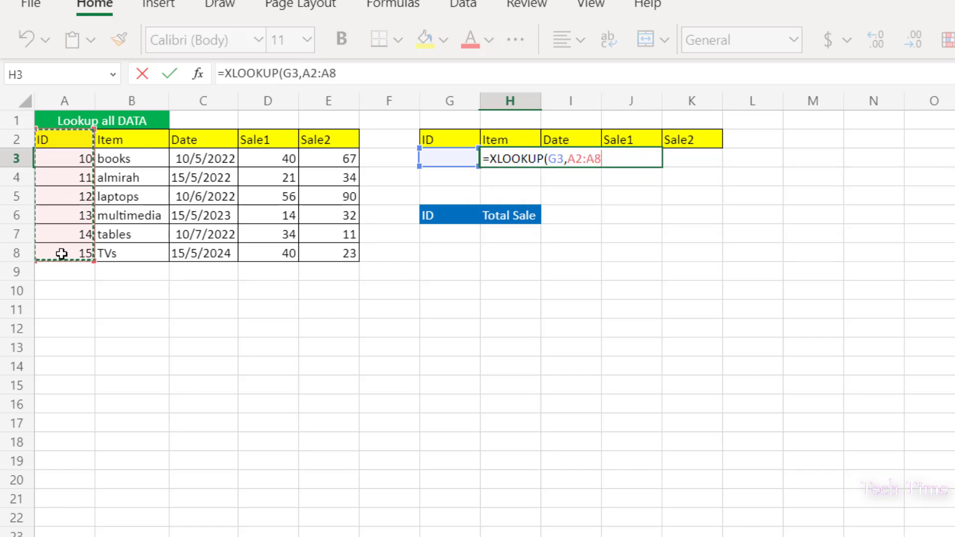
text(,)
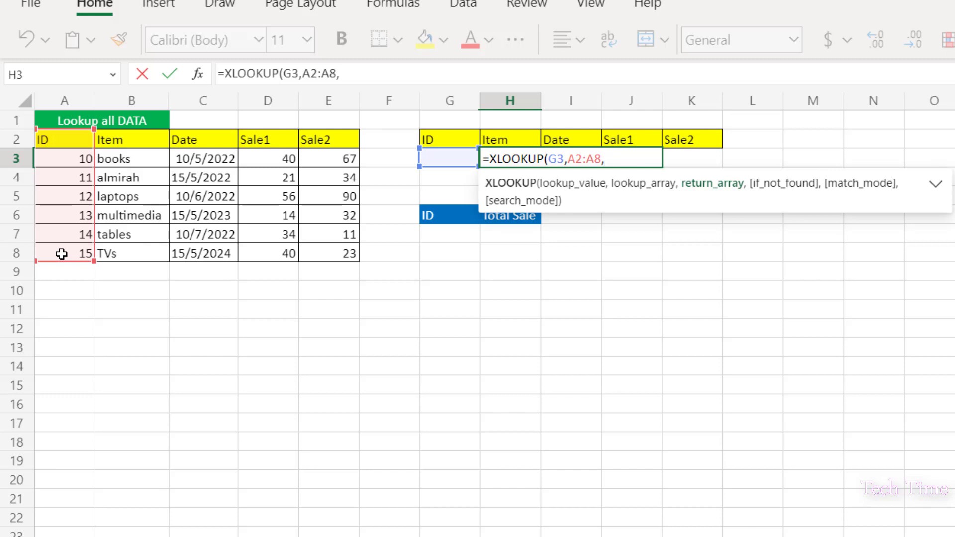
drag(112, 137, 335, 258)
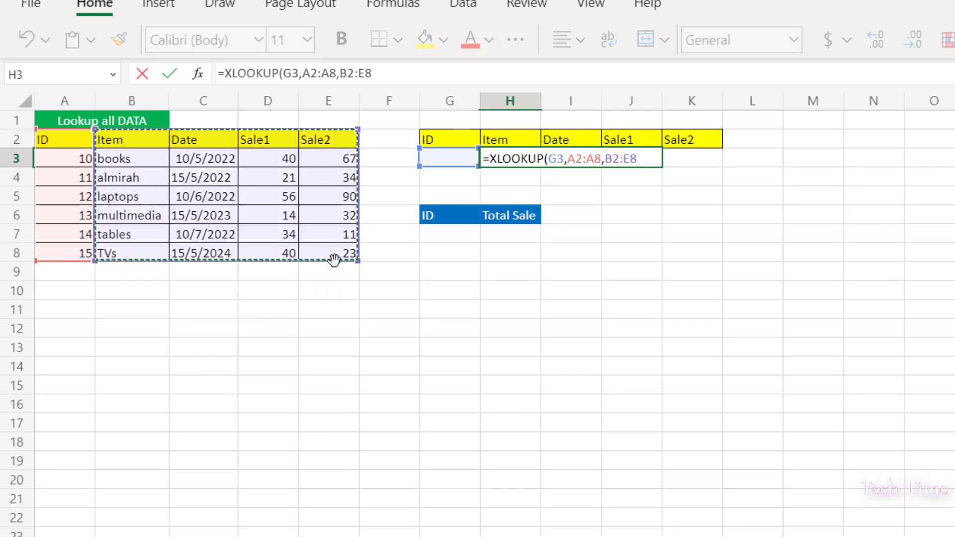
key(Return)
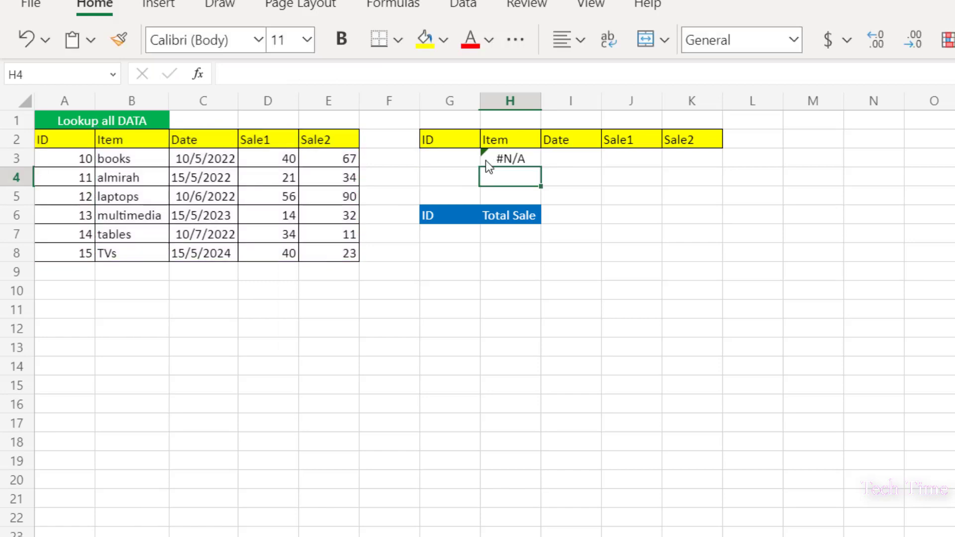
Test the all-columns lookup by entering ID 10 in G3 and replacing it with ID 11.
click(449, 157)
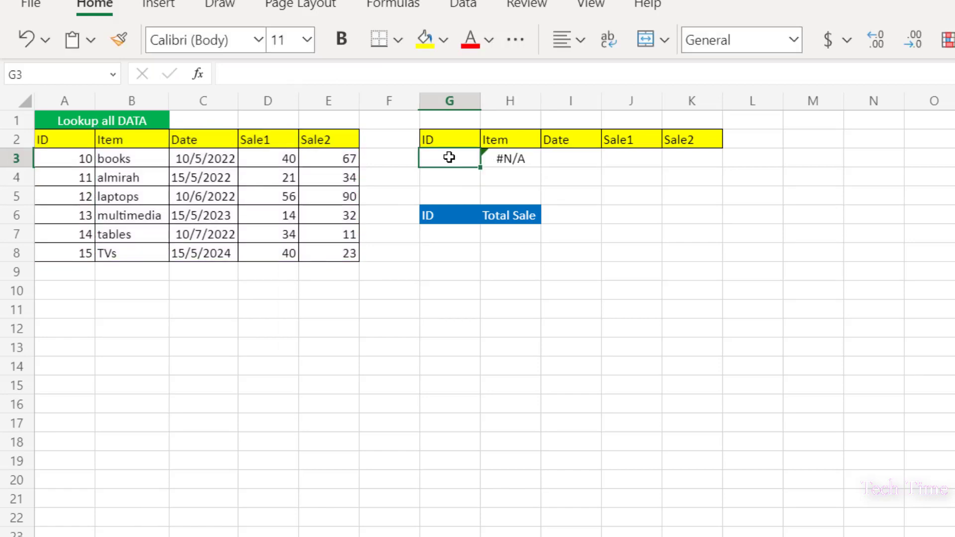
text(10)
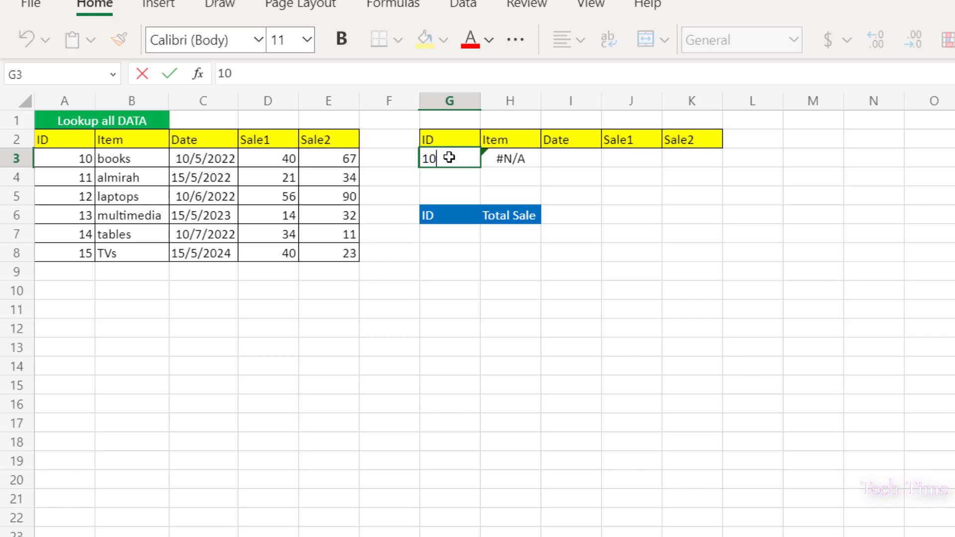
key(Return)
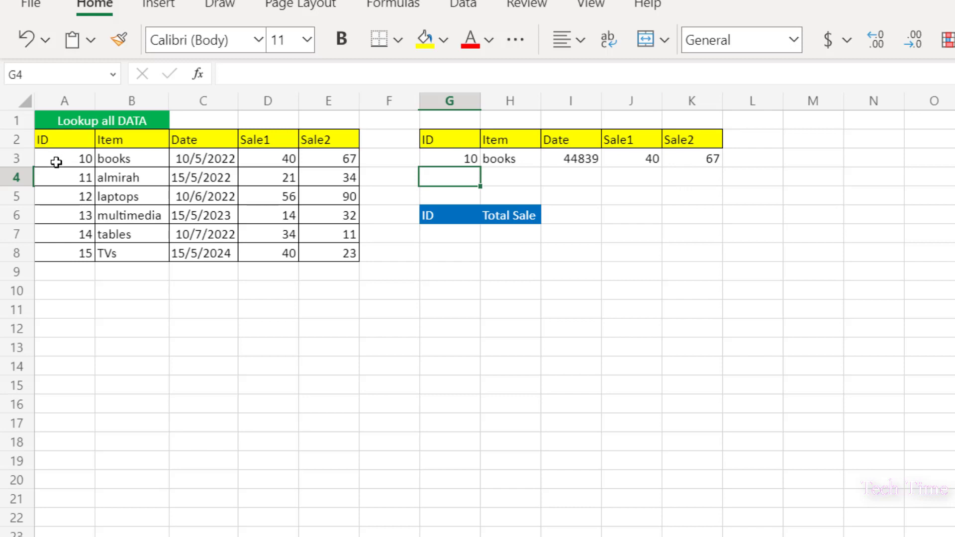
double_click(476, 159)
key(BackSpace)
text(1)
key(Return)
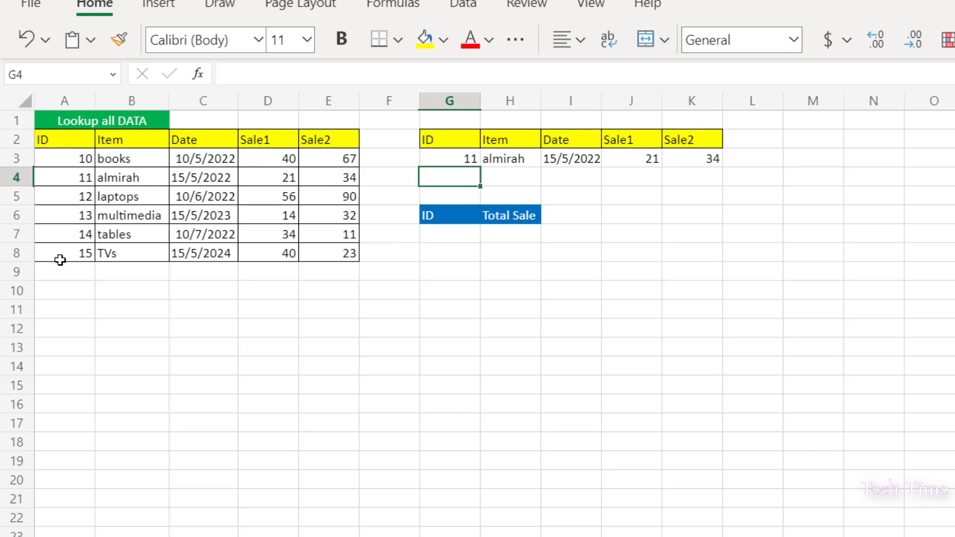
In H7 under Total Sale, enter an XLOOKUP formula with lookup value G7, lookup array A2:A8 and return array D2:D8+E2:E8.
click(501, 237)
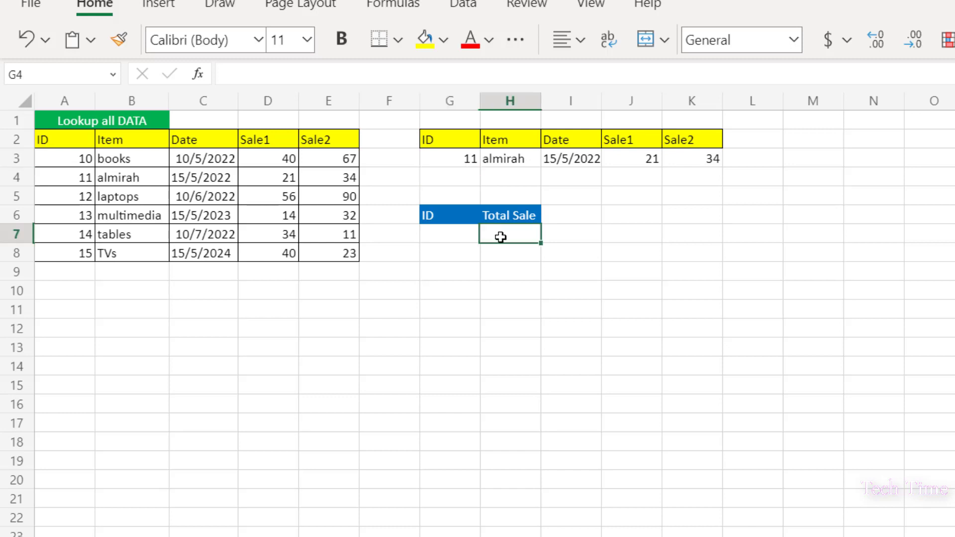
text(=xloo)
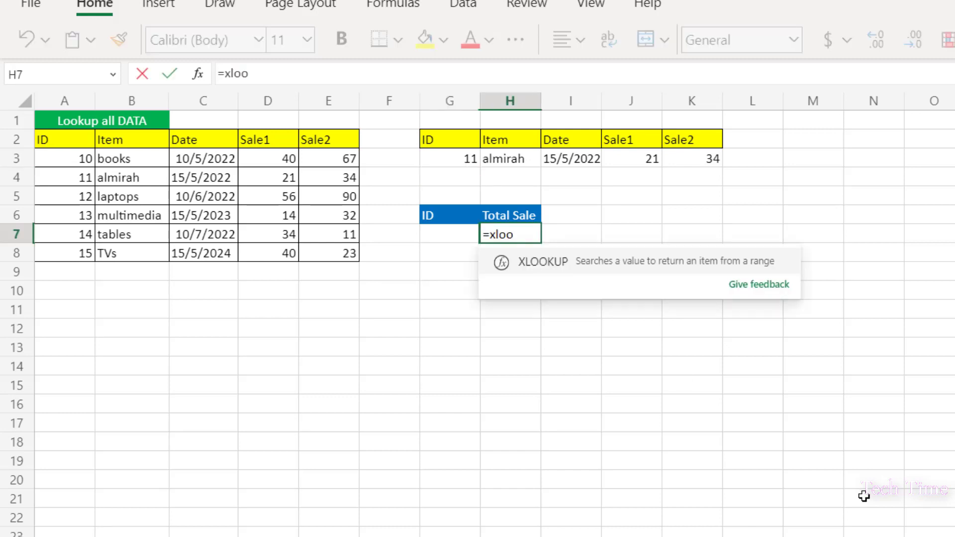
key(Tab)
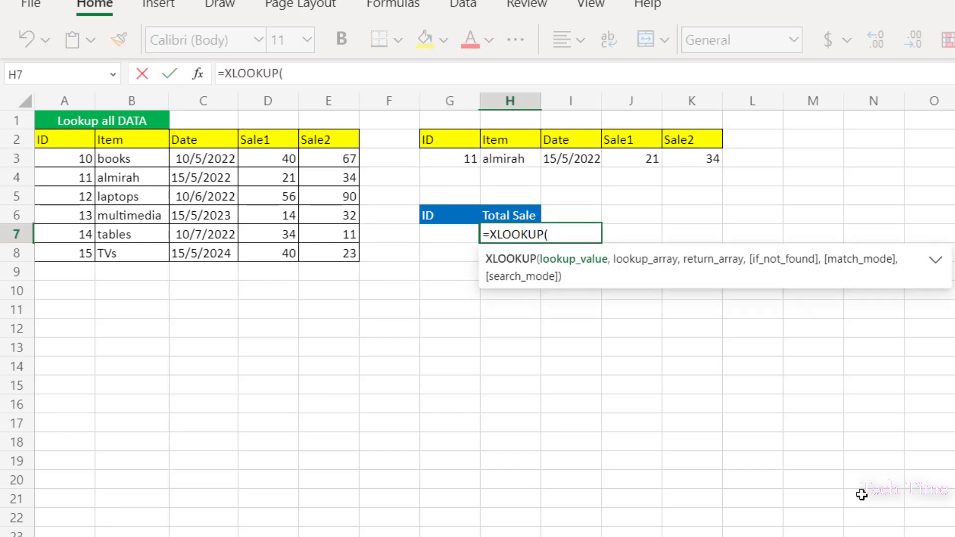
click(454, 236)
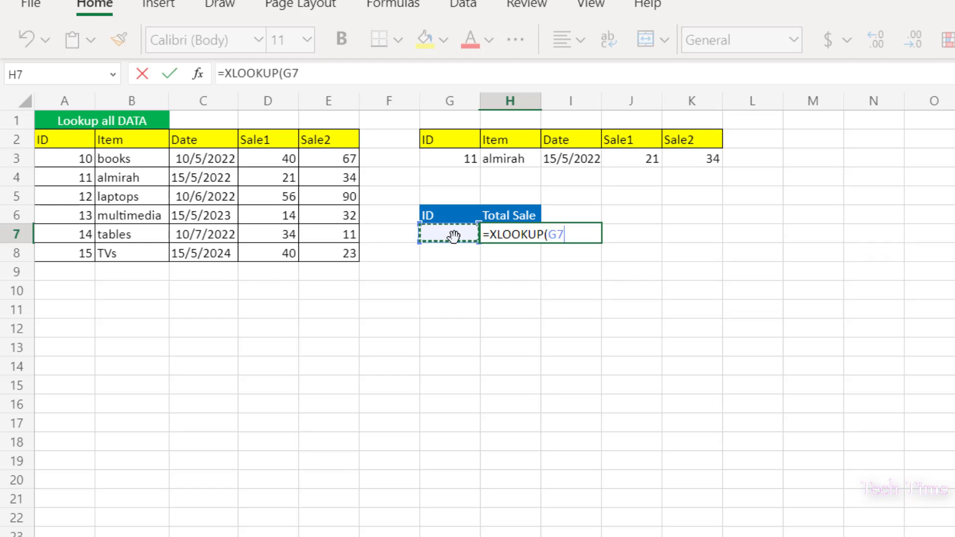
text(,)
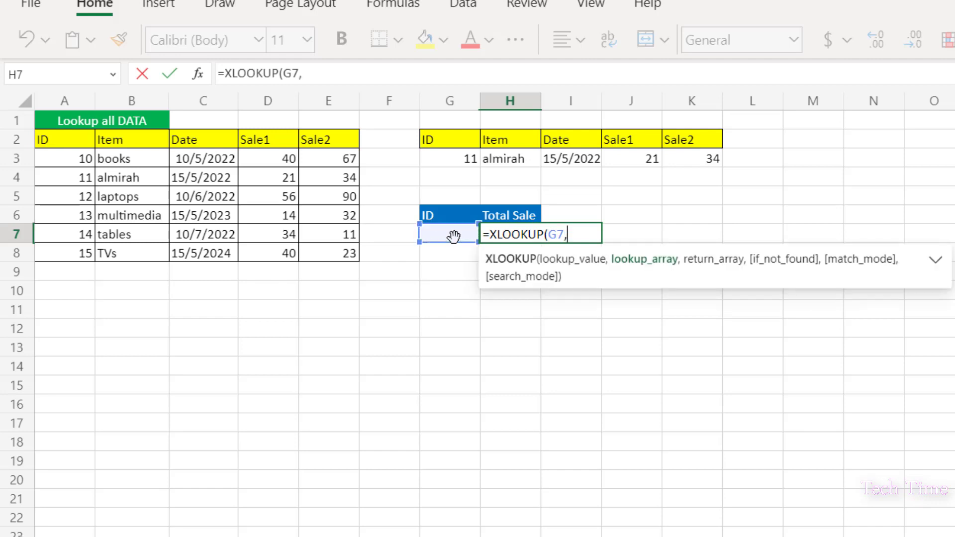
drag(59, 141, 49, 253)
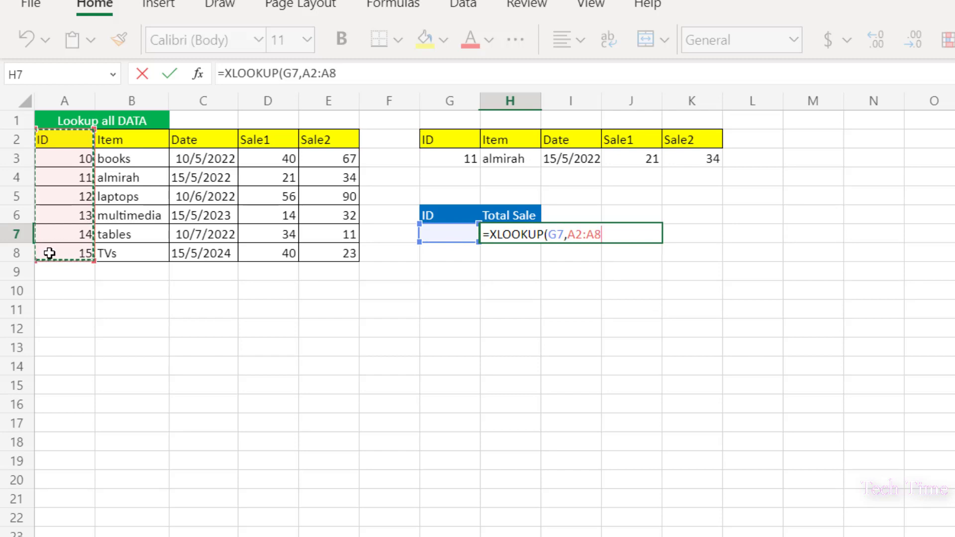
text(,)
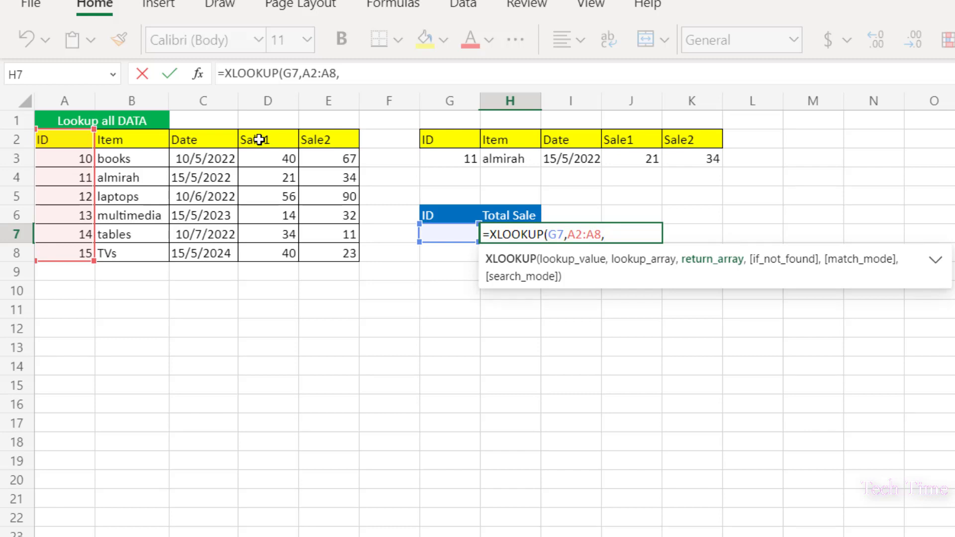
drag(259, 140, 271, 248)
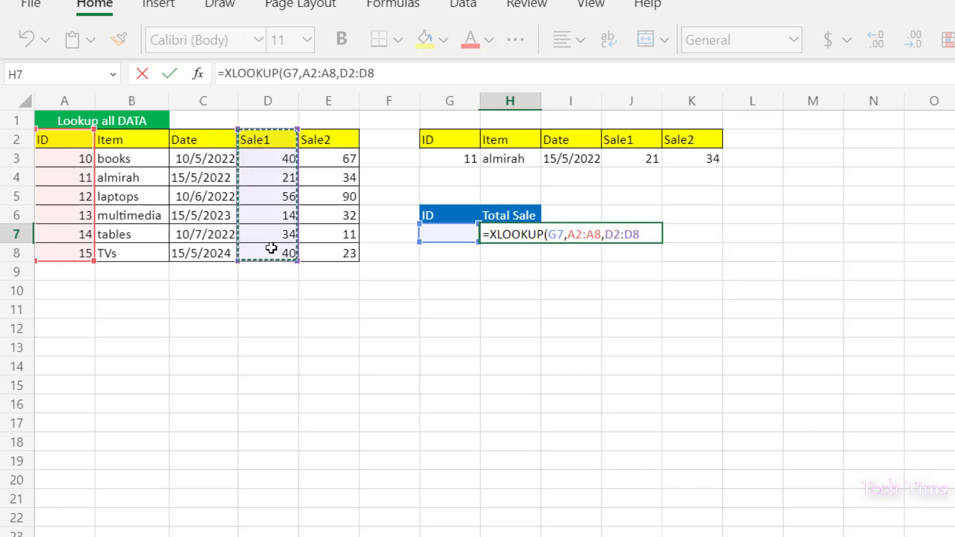
text(+)
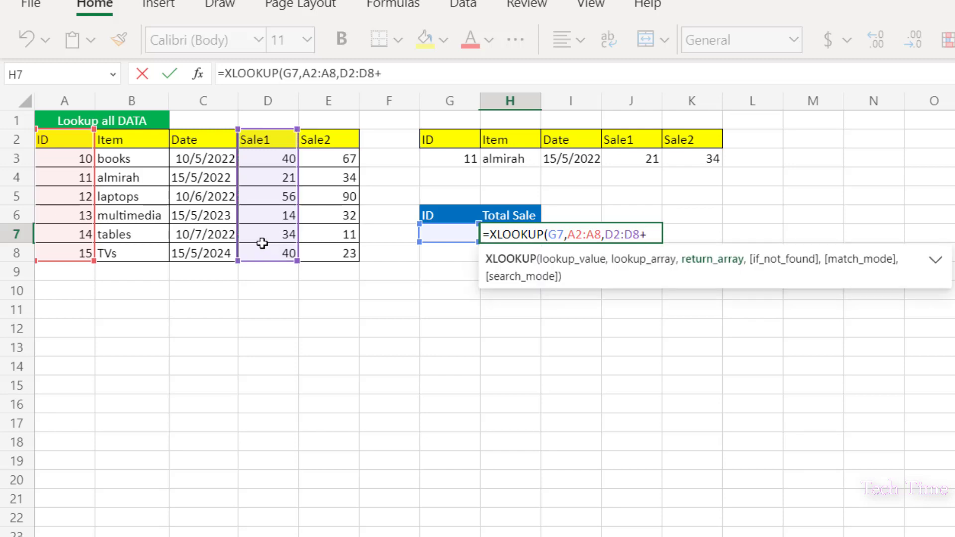
drag(313, 138, 329, 251)
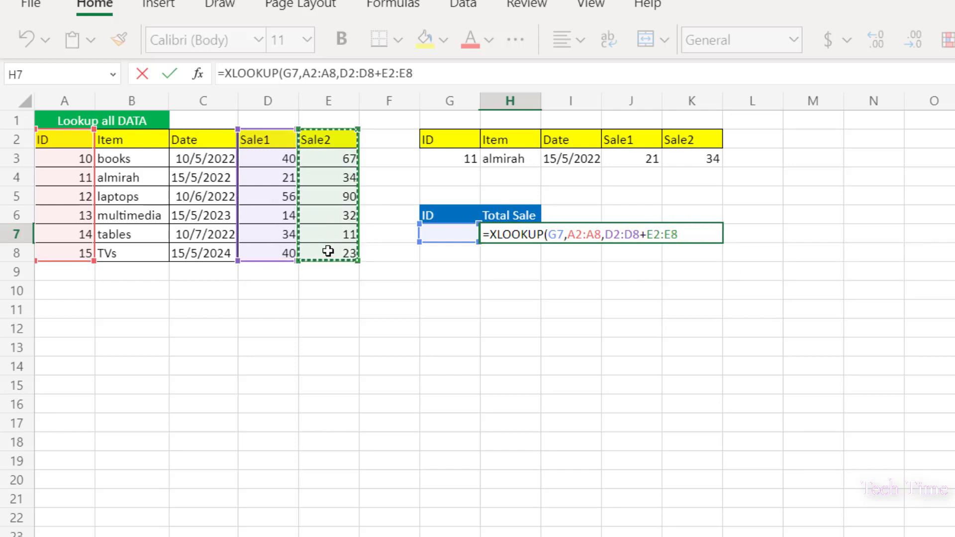
text())
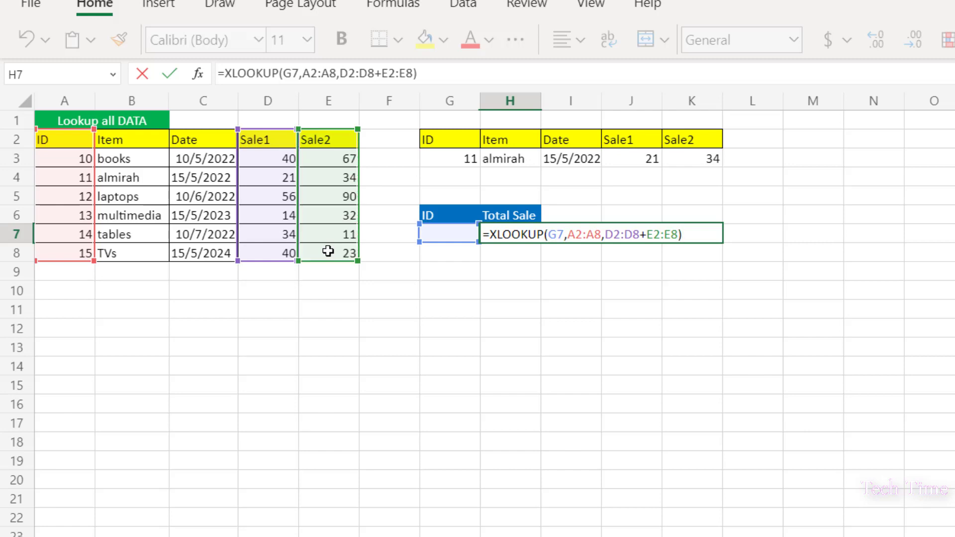
key(Return)
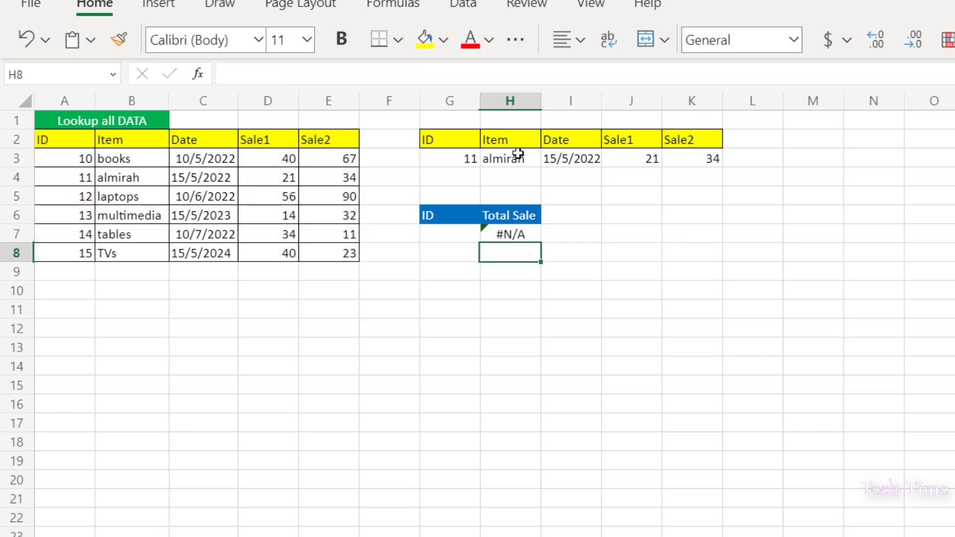
Test the Total Sale lookup by entering ID 10 in G7 and replacing it with ID 13.
click(458, 237)
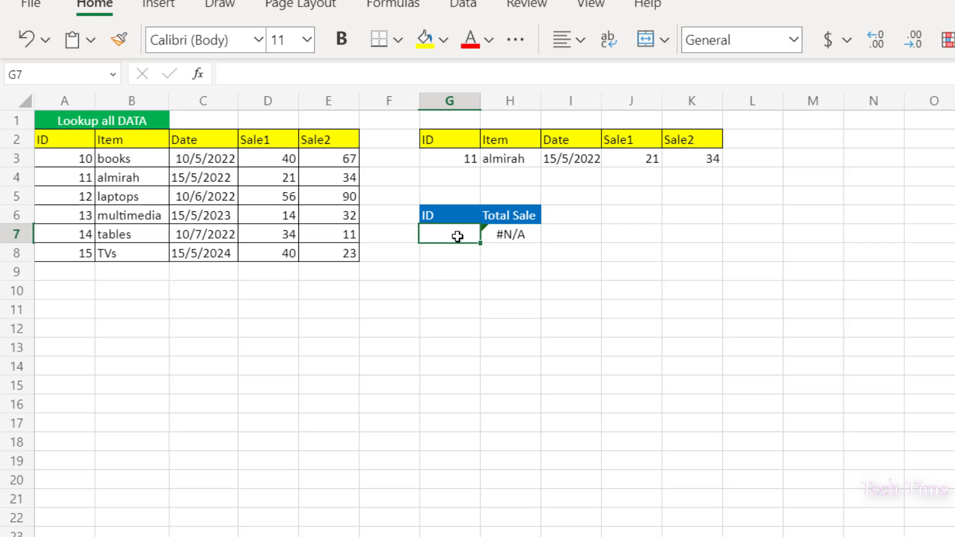
text(10)
key(Return)
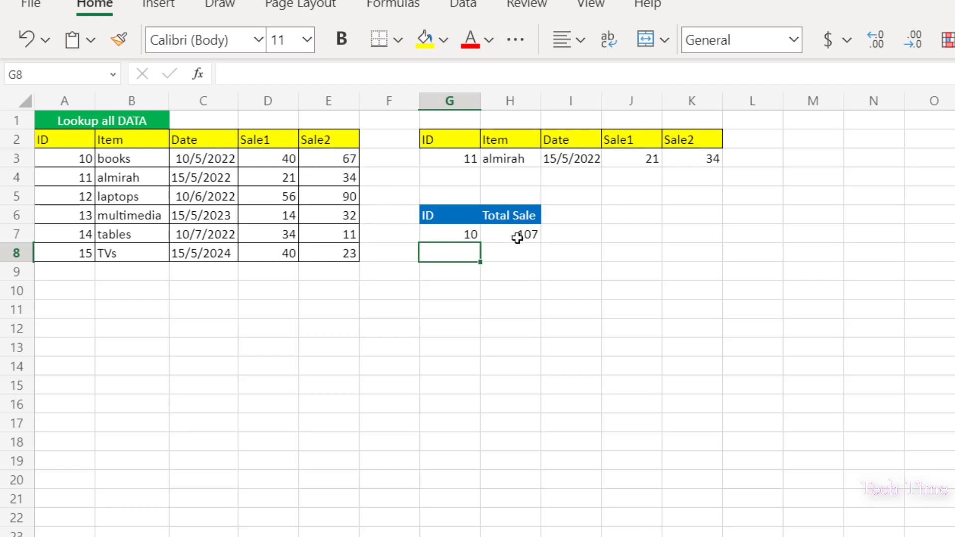
click(474, 235)
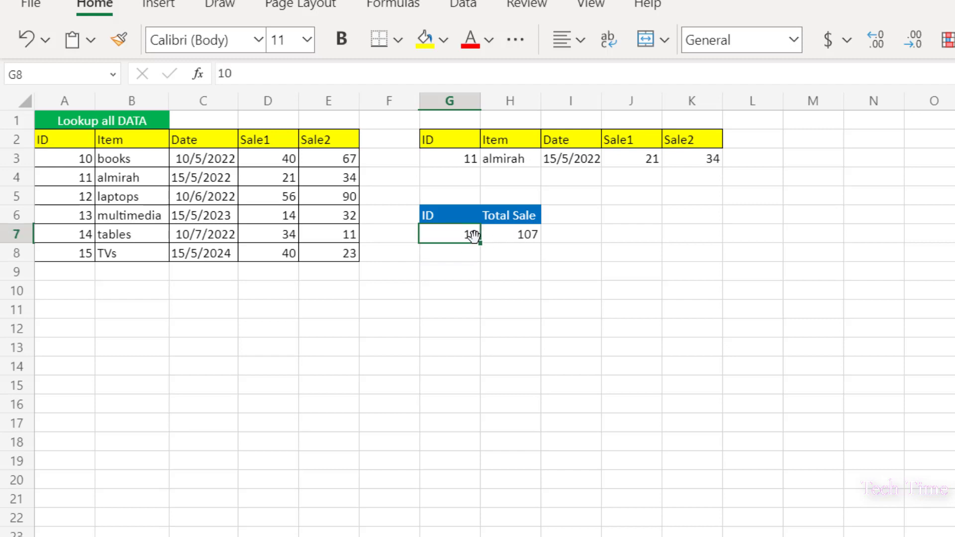
key(BackSpace)
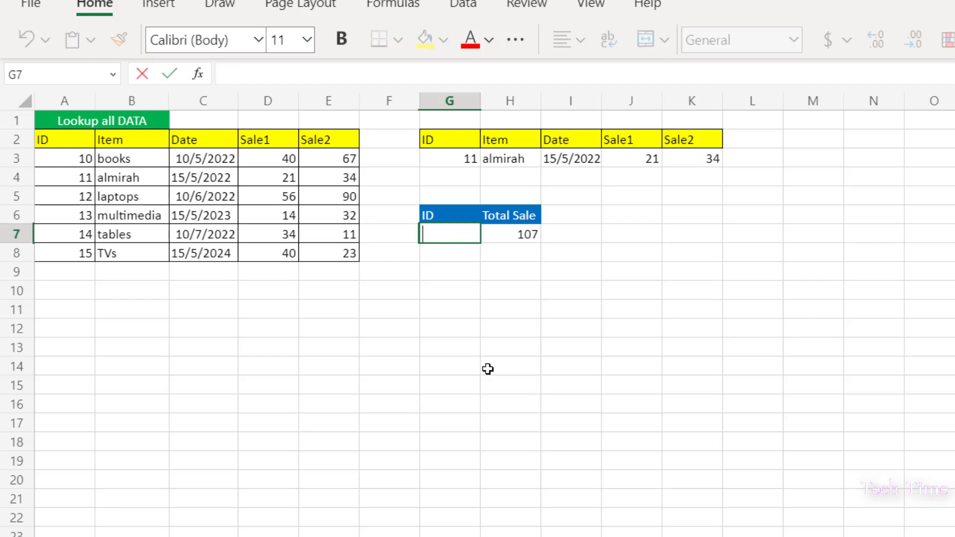
text(13)
key(Return)
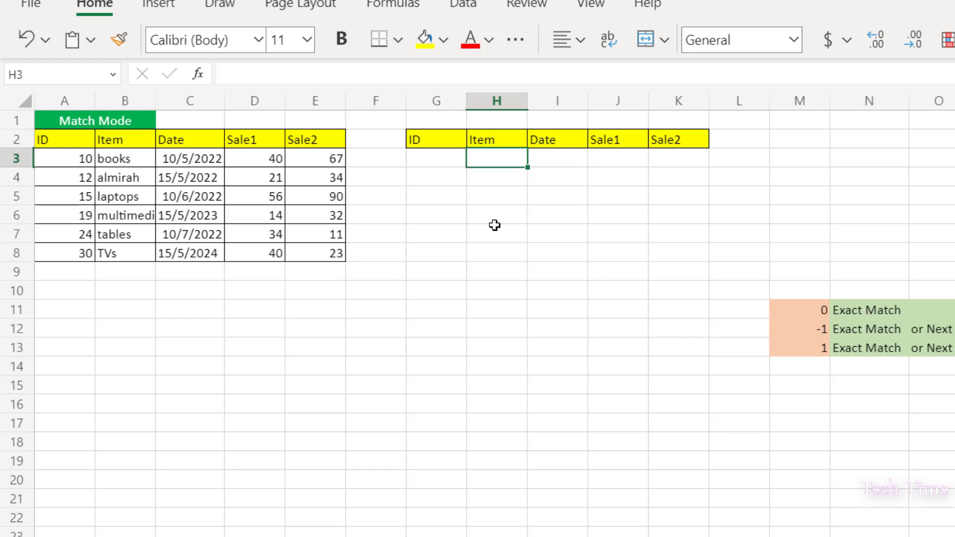
On the Match Mode sheet, enter an XLOOKUP formula in H3 with lookup value G3, lookup array A2:A8 and return array B2:E8.
text(=xloo)
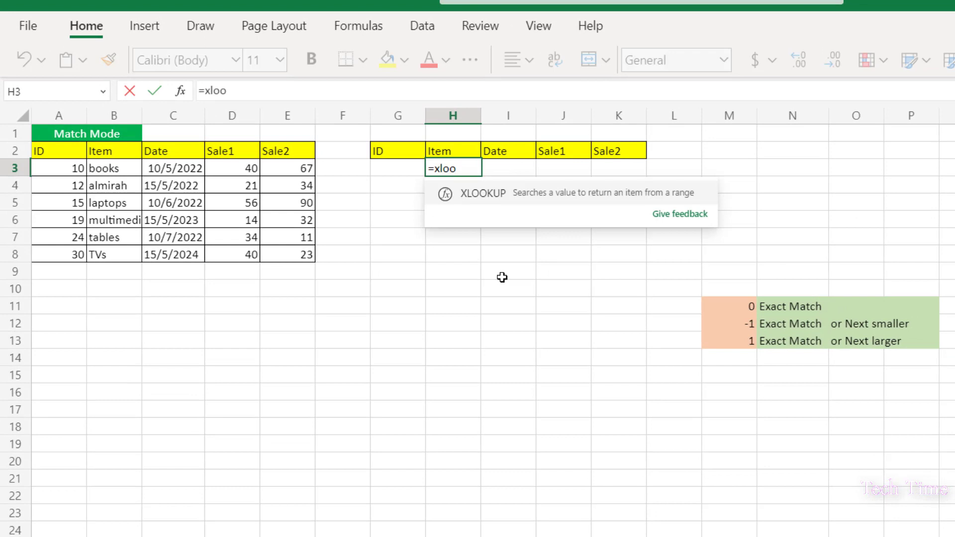
key(Tab)
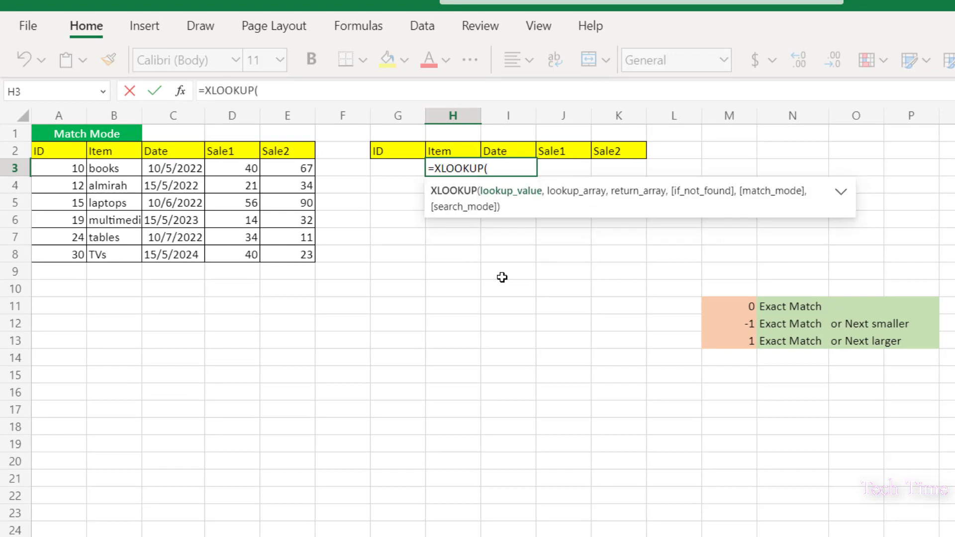
click(398, 170)
text(,)
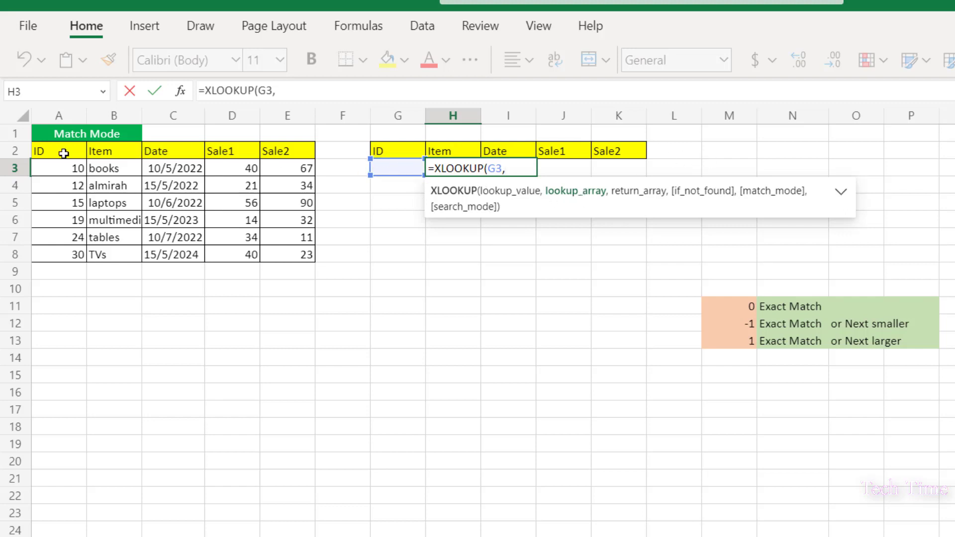
drag(59, 152, 62, 255)
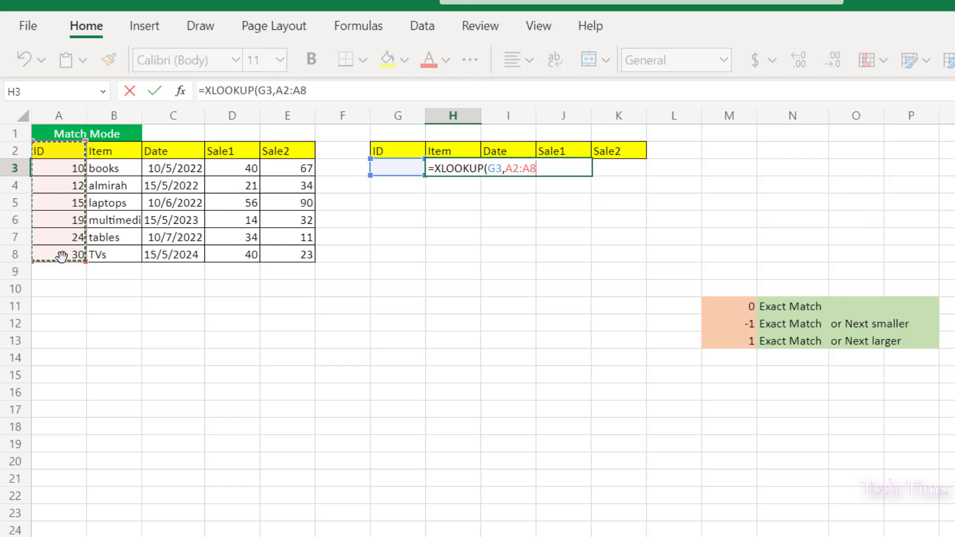
text(,)
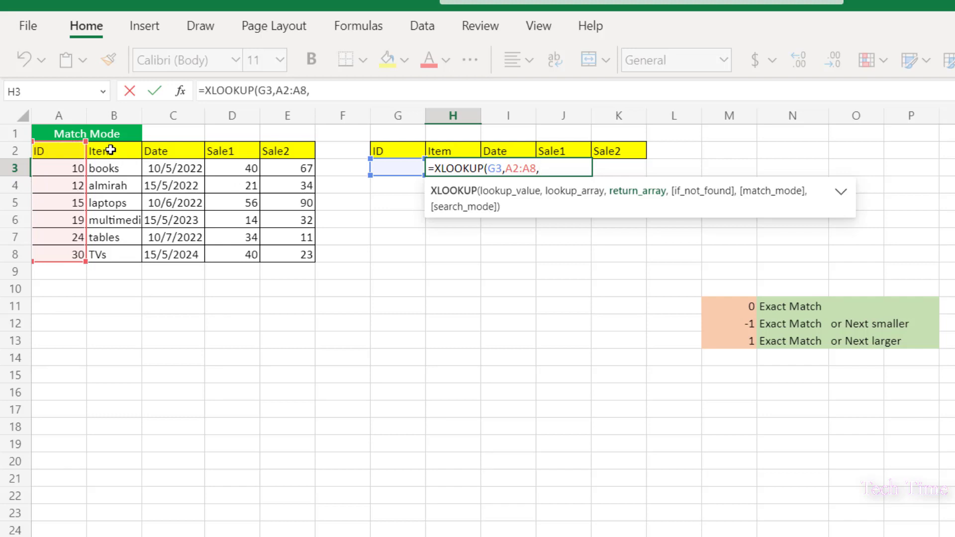
drag(111, 150, 288, 252)
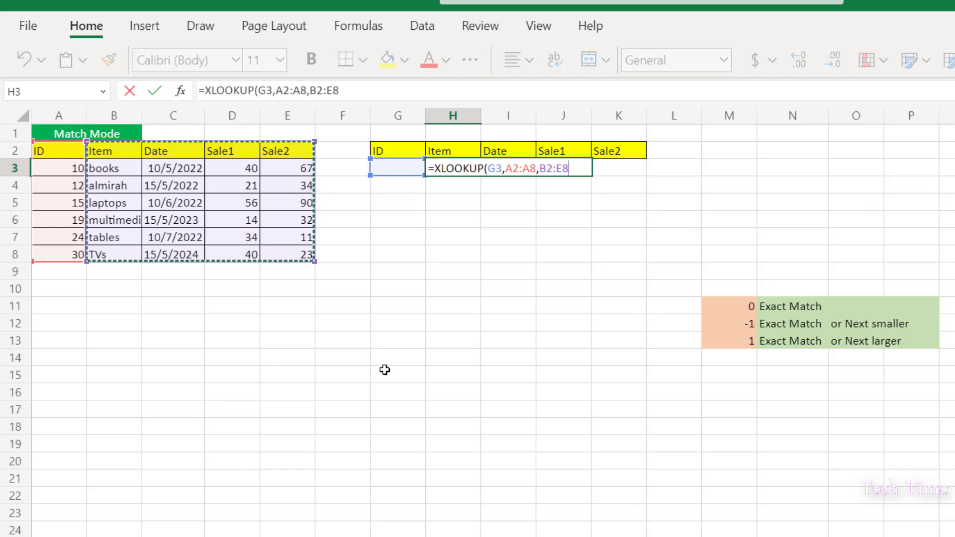
key(Return)
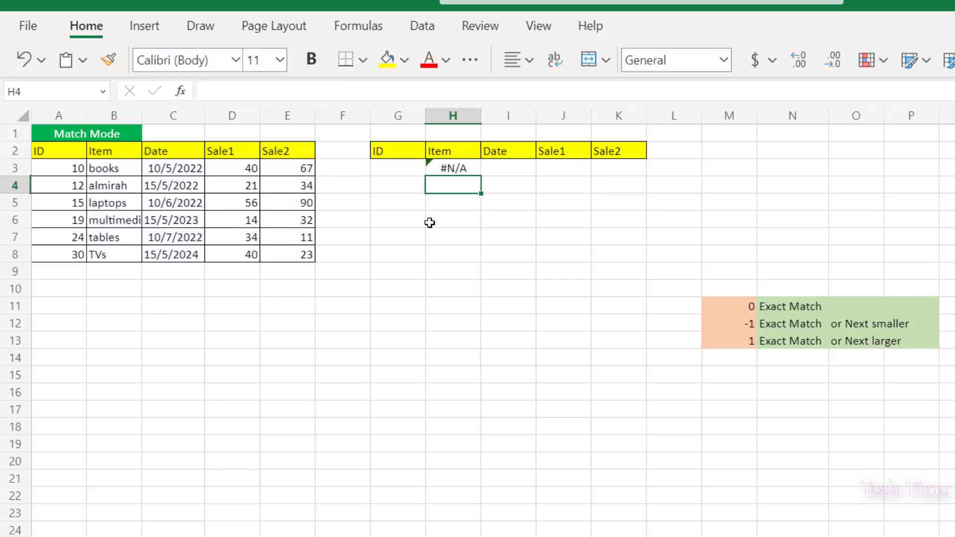
Enter ID 10 in G3 of the Match Mode sheet, and replace it with 13, an ID missing from the table.
click(400, 170)
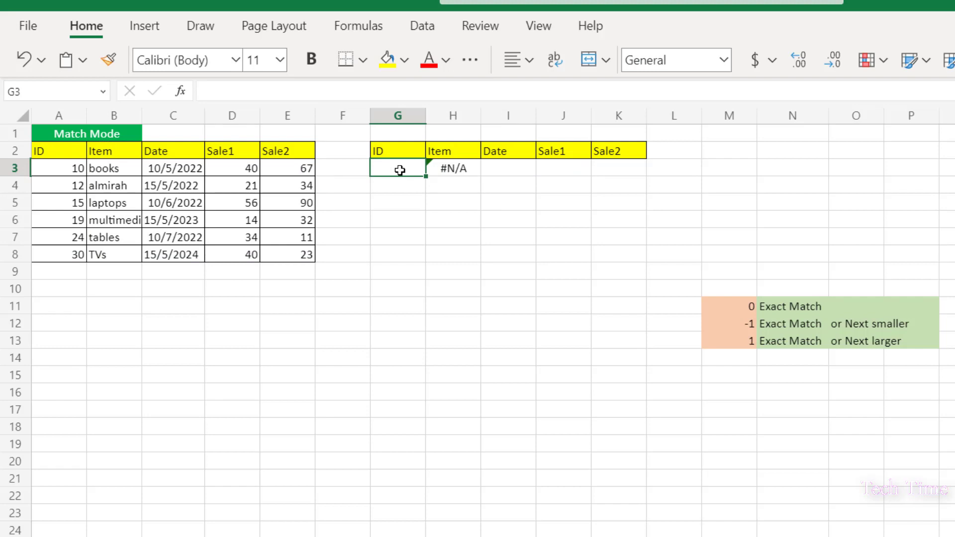
text(10)
key(Return)
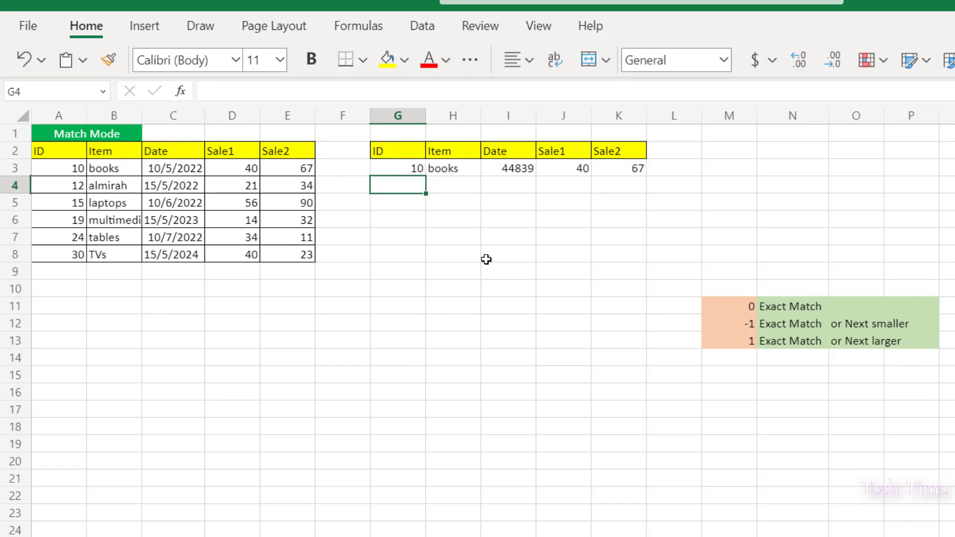
click(406, 167)
double_click(405, 168)
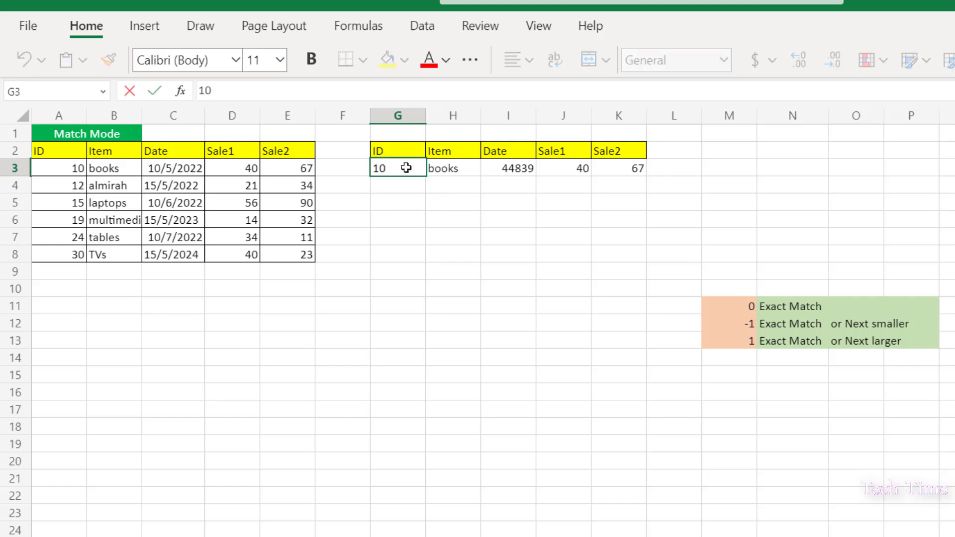
key(BackSpace)
key(BackSpace)
text(13)
key(Return)
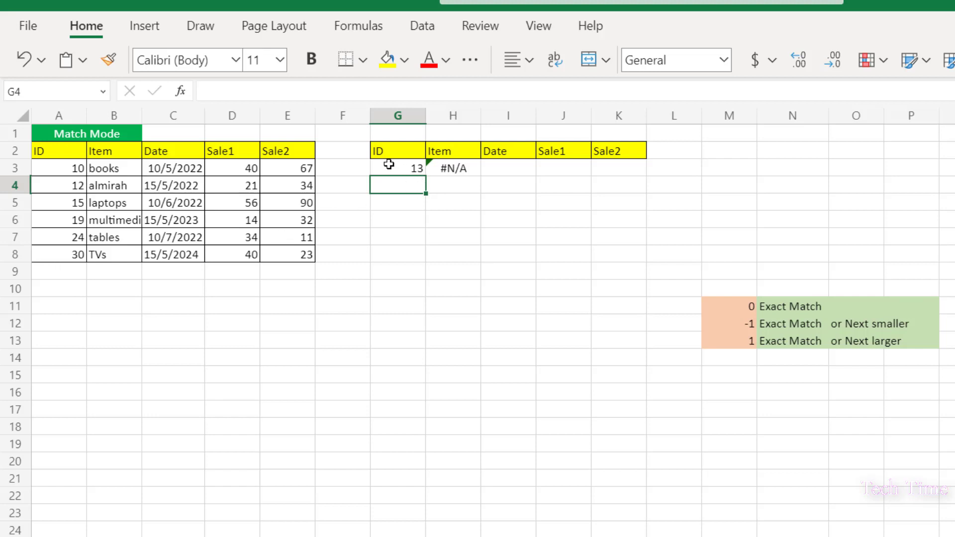
Extend the XLOOKUP formula in H3 of the Match Mode sheet with match mode -1, leaving the if-not-found argument empty.
click(455, 168)
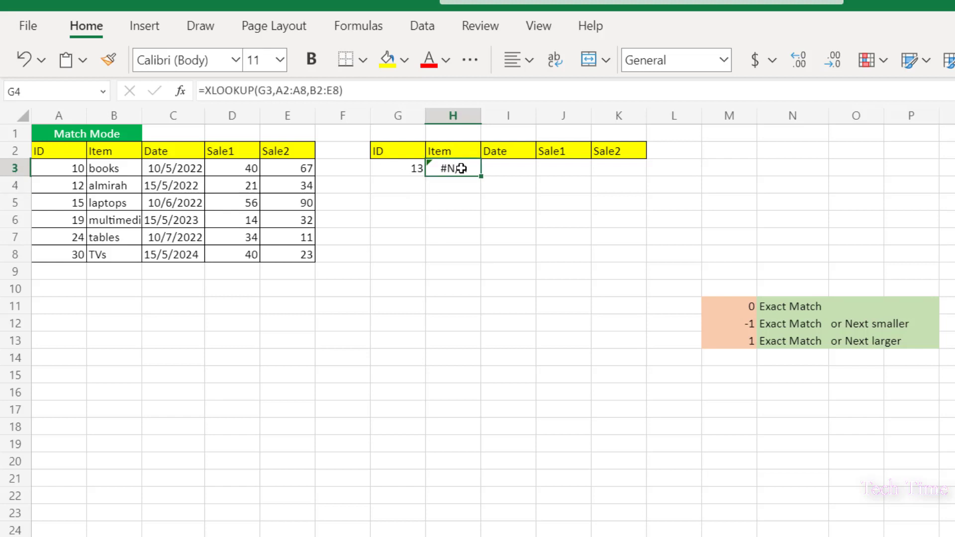
key(F2)
key(BackSpace)
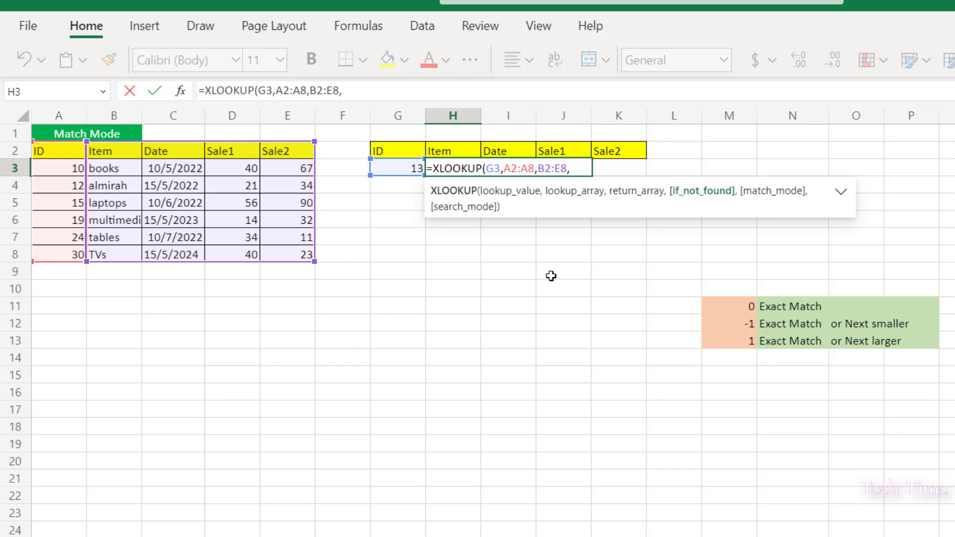
text(,)
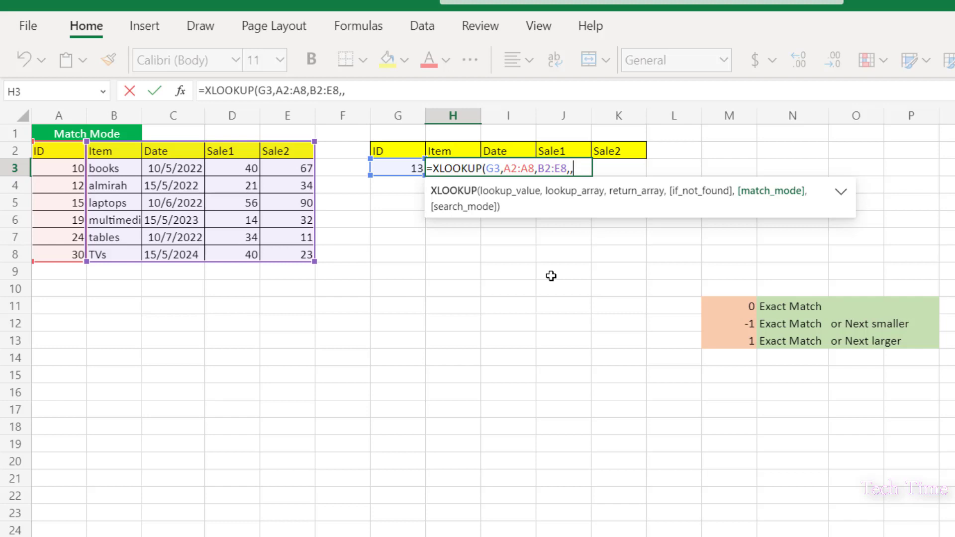
text(-1))
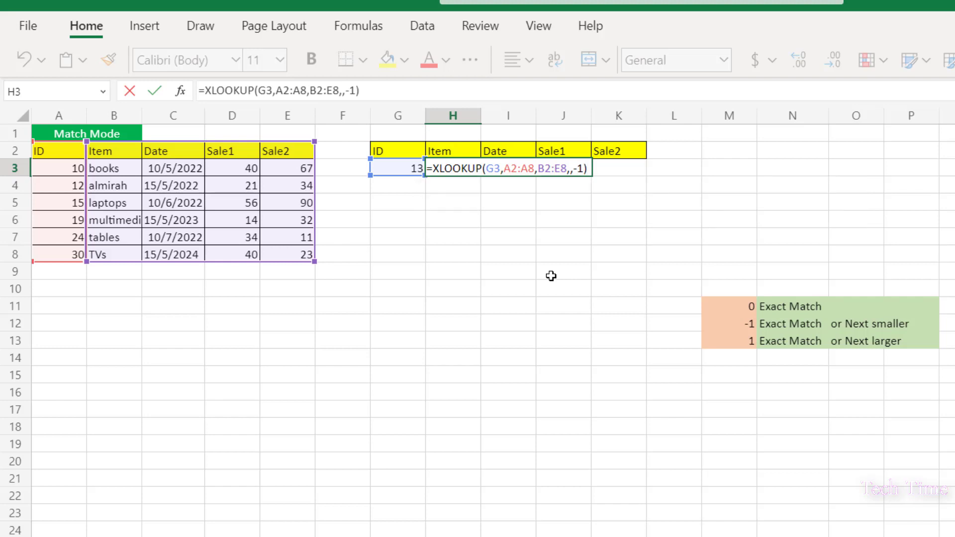
key(Return)
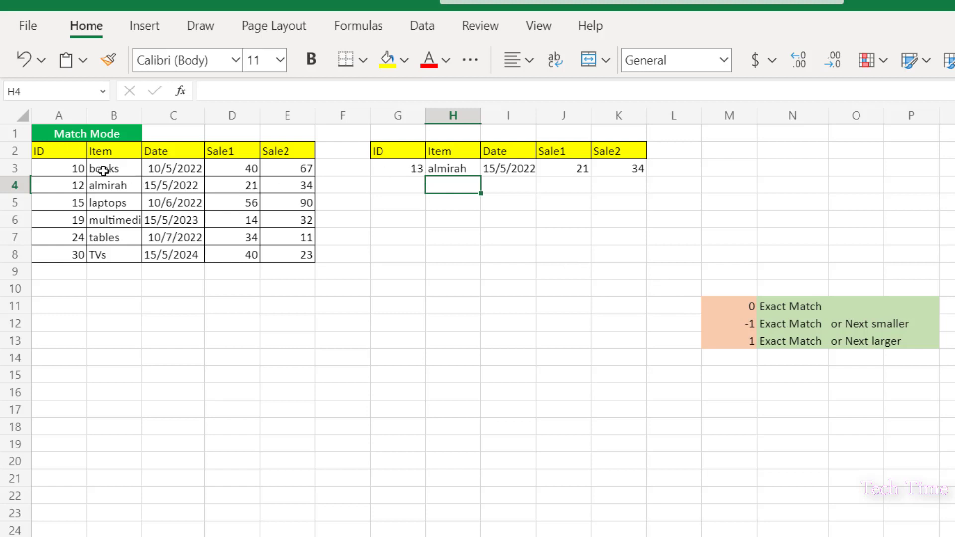
Change the match mode in the H3 XLOOKUP formula to 1, for exact match or next larger.
click(72, 205)
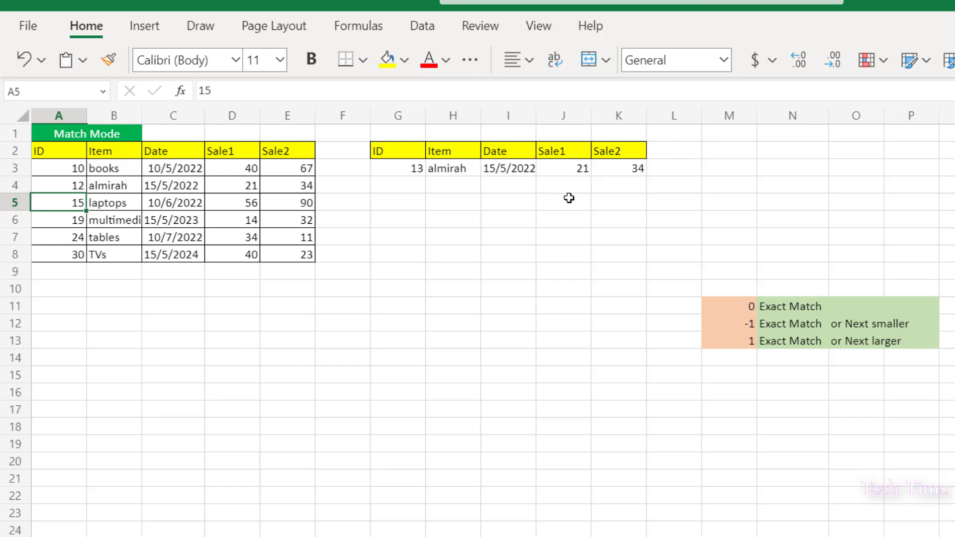
double_click(461, 172)
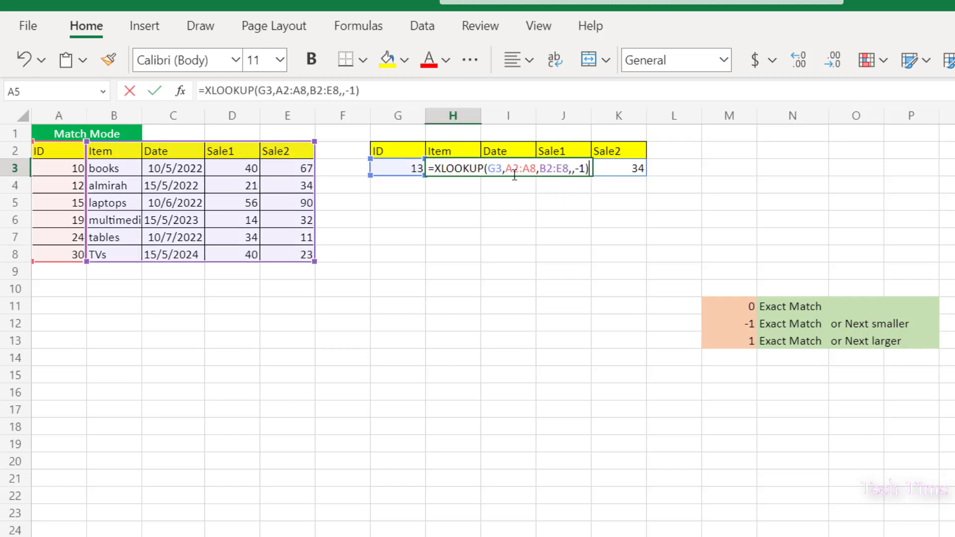
click(580, 168)
key(BackSpace)
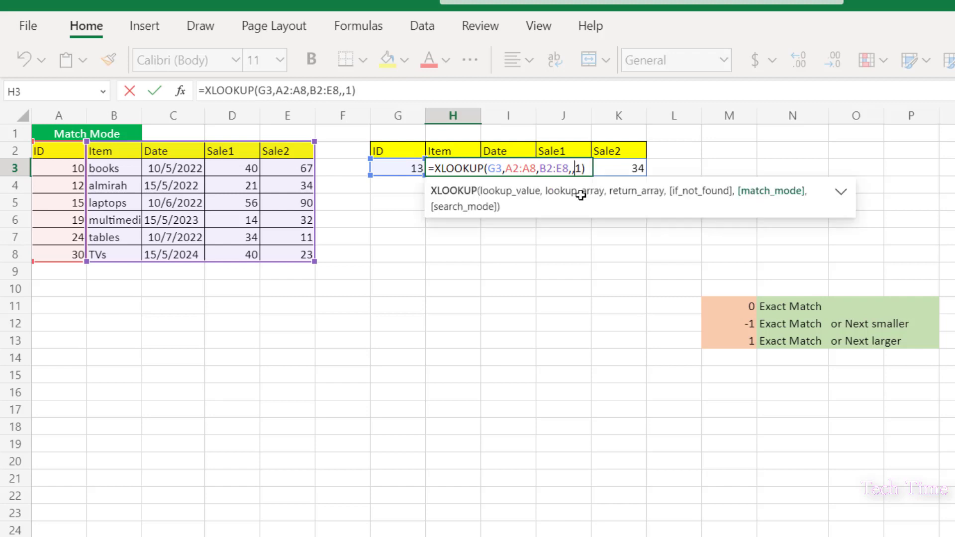
key(Return)
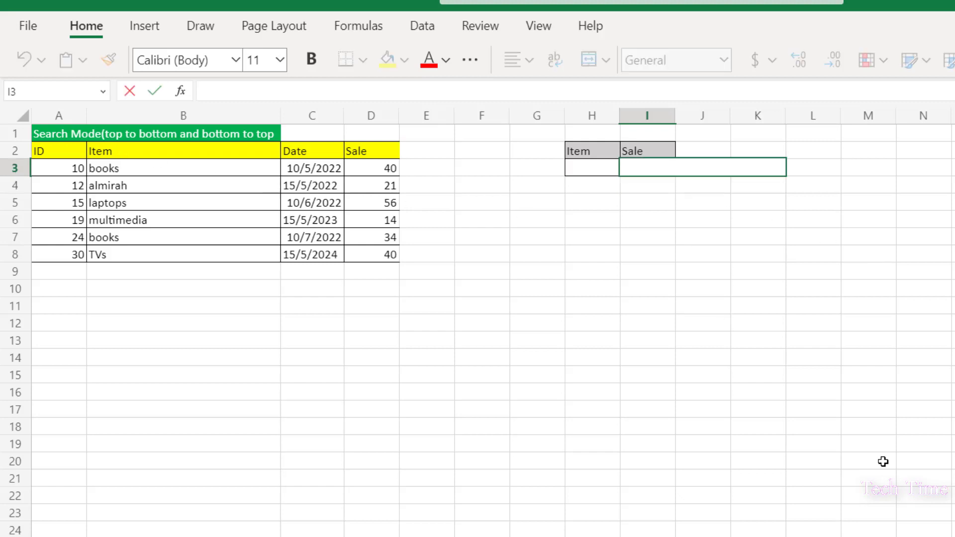
On the Search Mode sheet, enter an XLOOKUP formula in I3 with lookup value H3, lookup array B2:B8 and return array D2:D8.
text(=xloo)
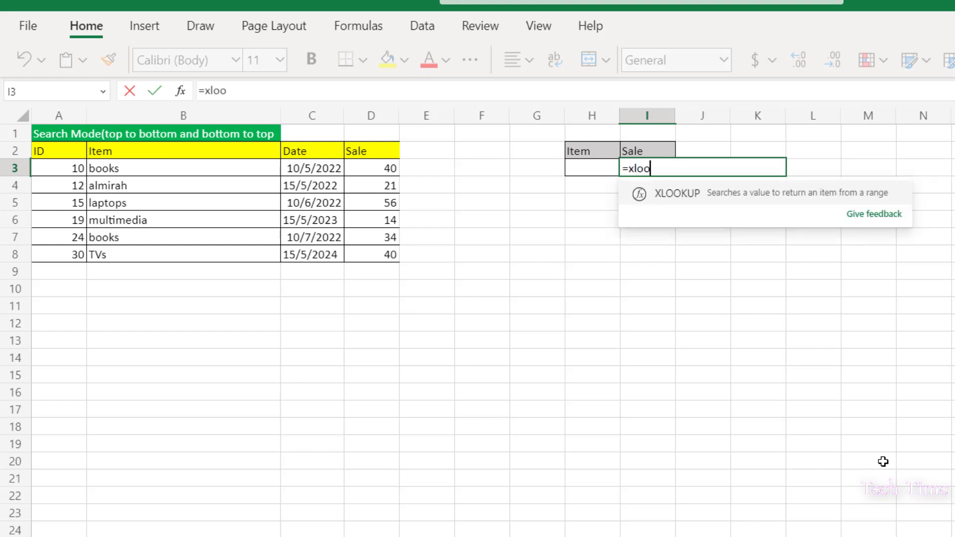
text(k)
key(Tab)
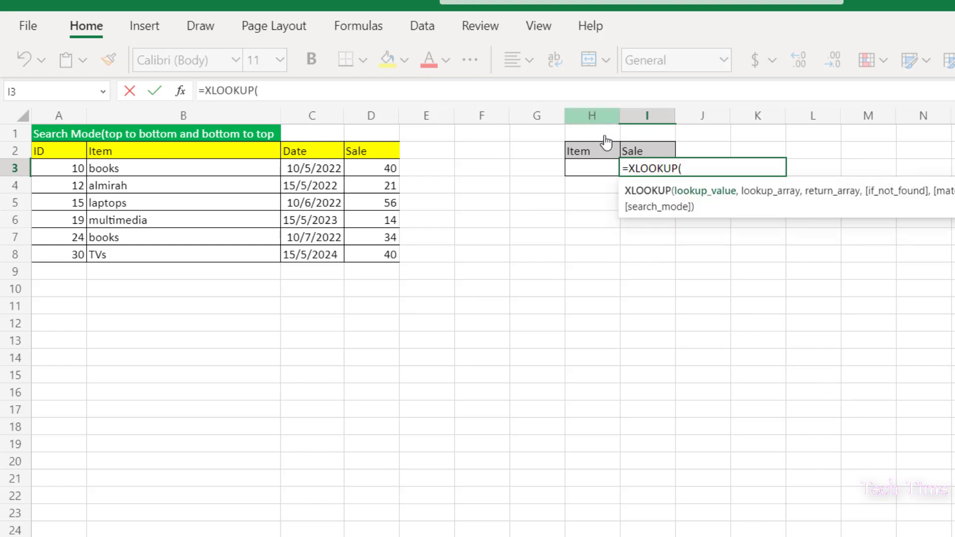
click(586, 169)
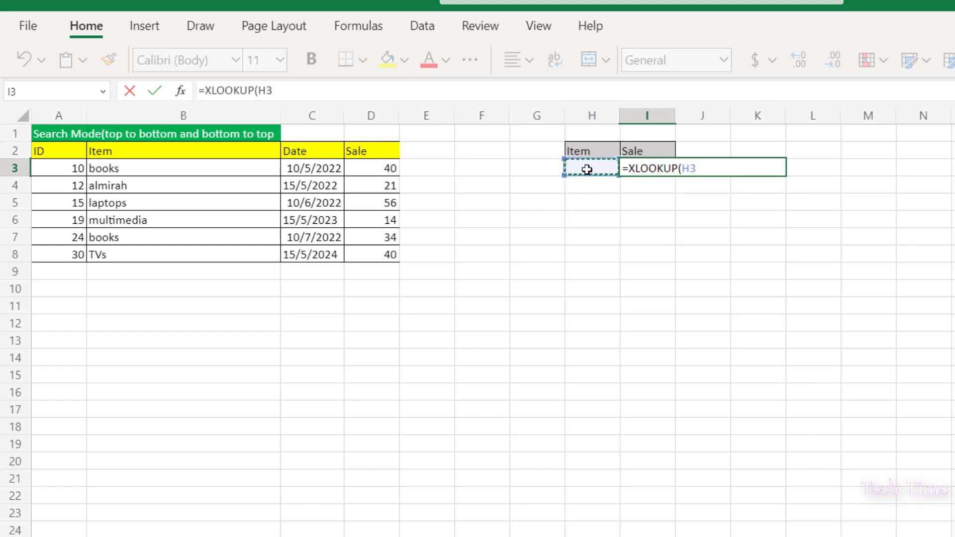
text(,)
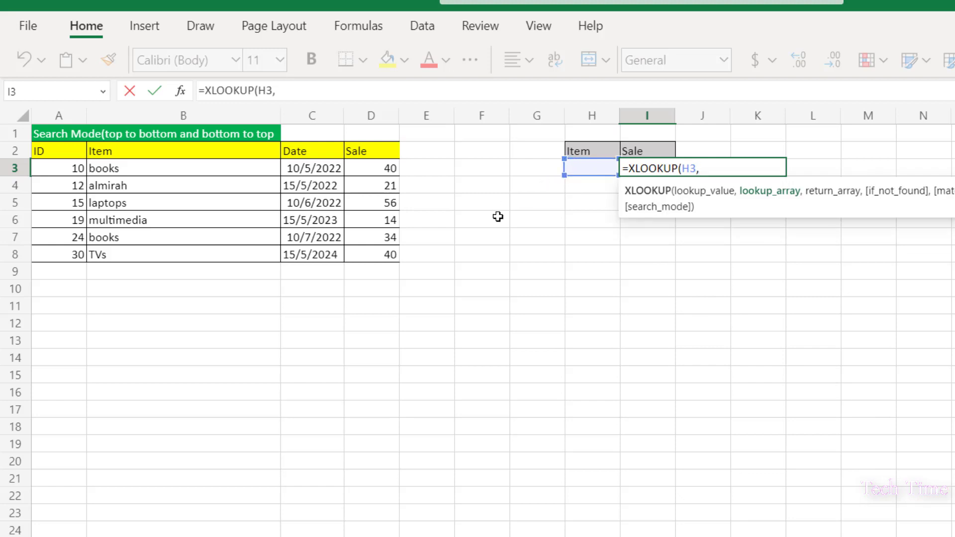
drag(102, 151, 117, 256)
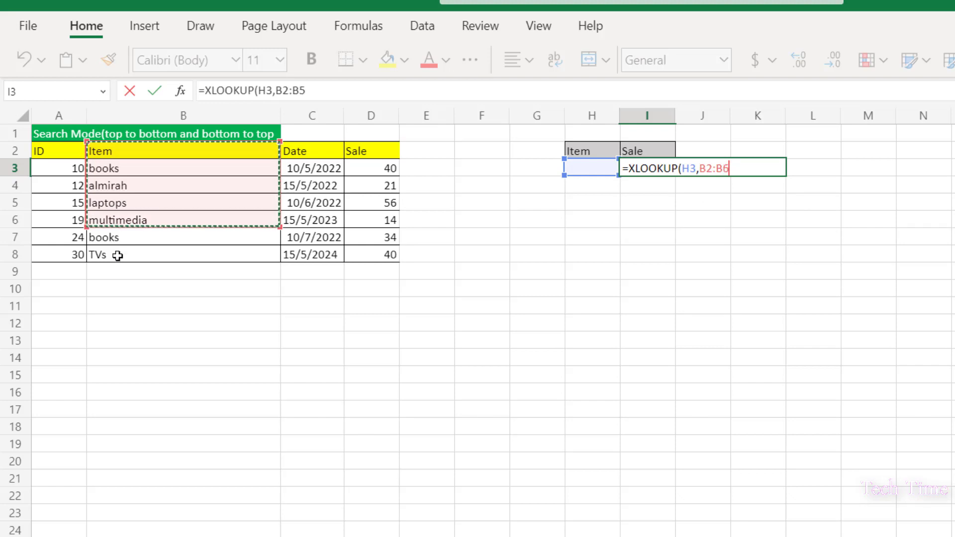
text(,)
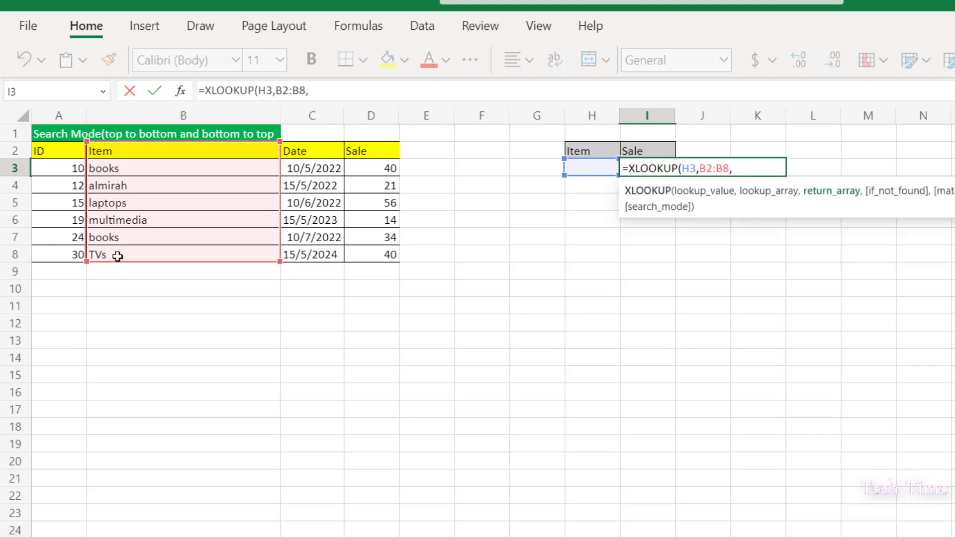
click(364, 157)
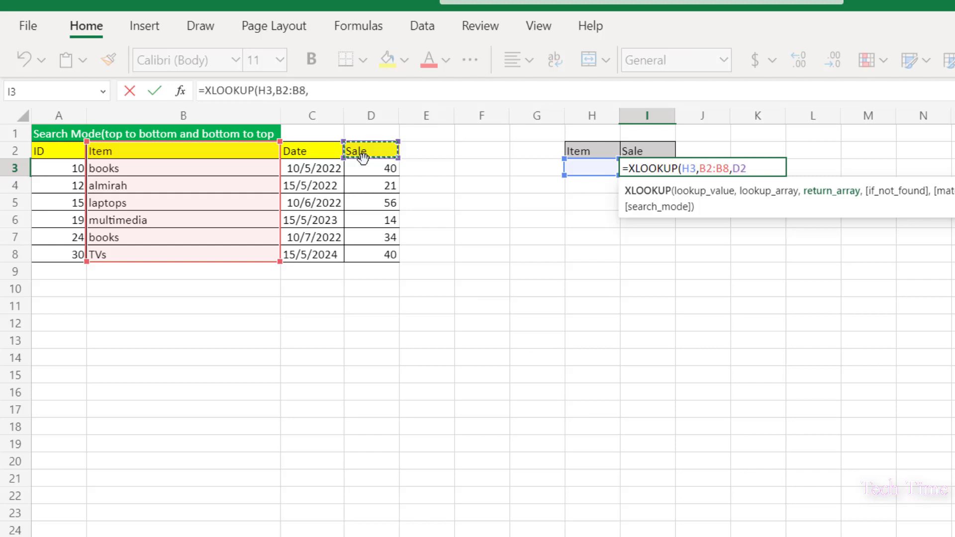
drag(363, 157, 378, 251)
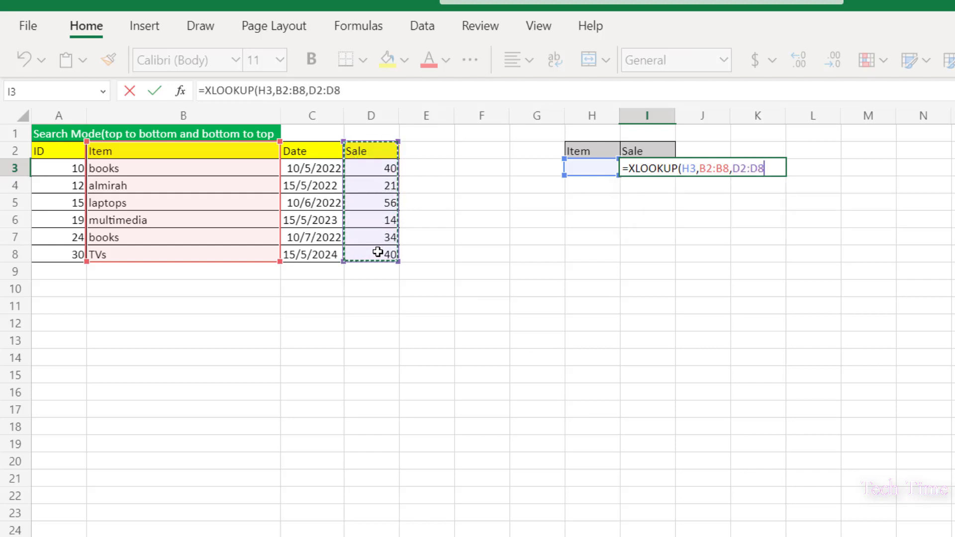
text())
key(Return)
Enter books as the lookup item in H3 of the Search Mode sheet.
double_click(602, 169)
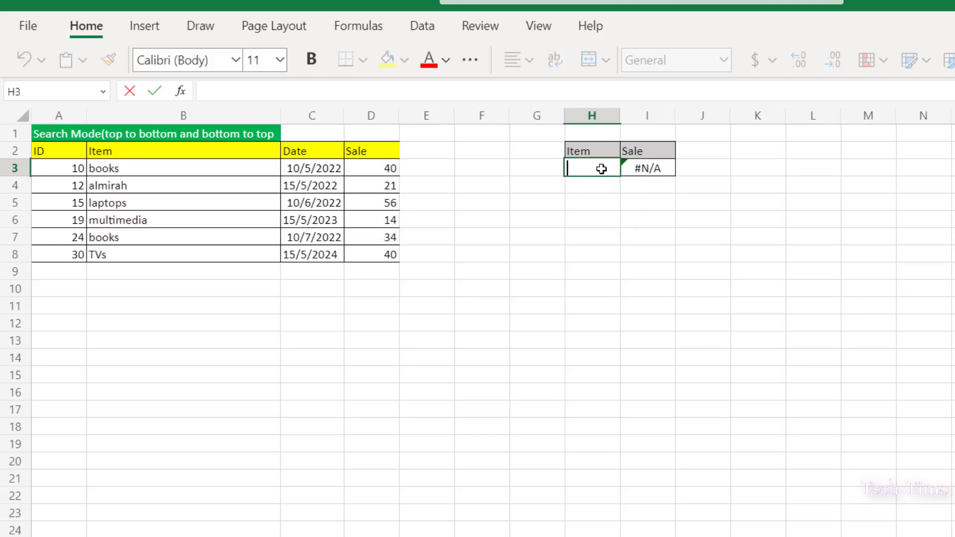
text(bl)
text(ooks)
key(Return)
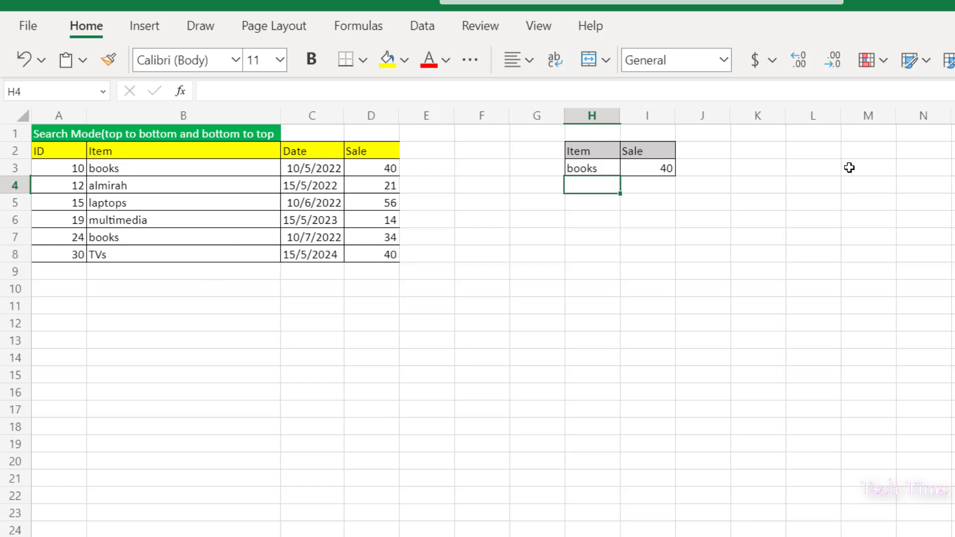
Add search mode -1 to the XLOOKUP formula in I3, leaving the if-not-found and match mode arguments empty.
click(659, 168)
double_click(660, 169)
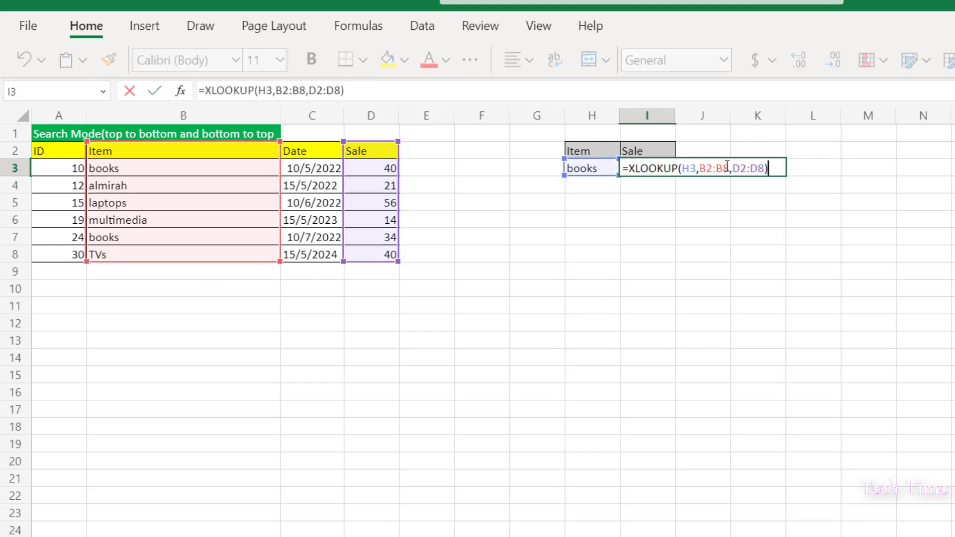
key(BackSpace)
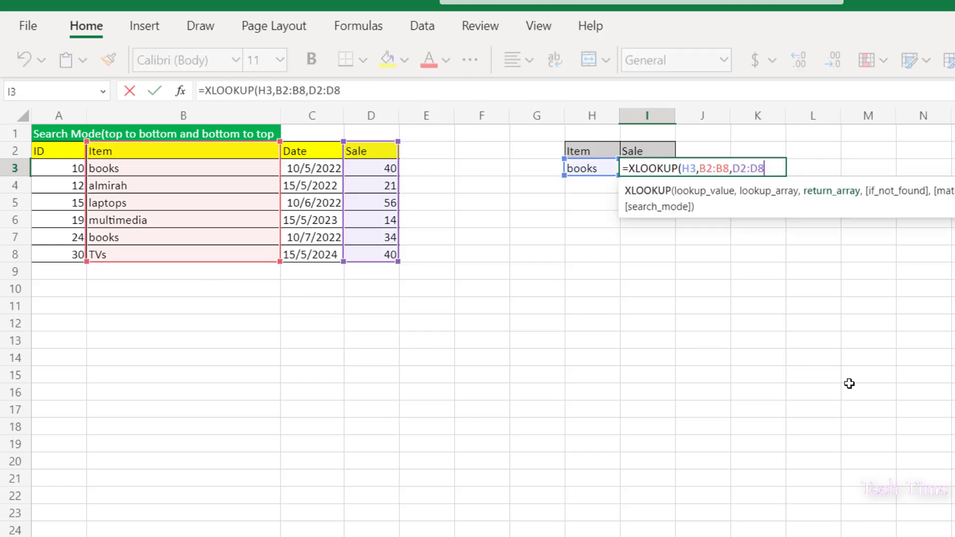
text(,)
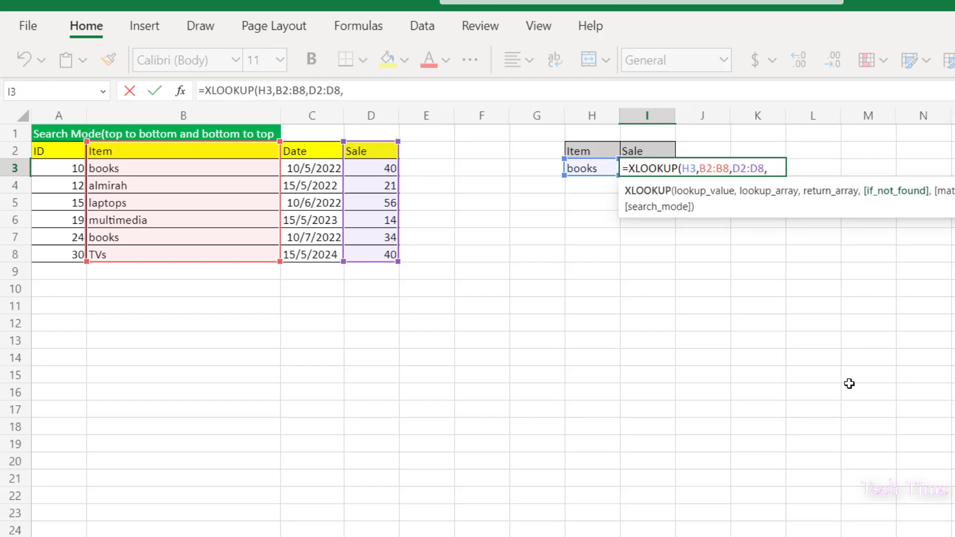
text(,)
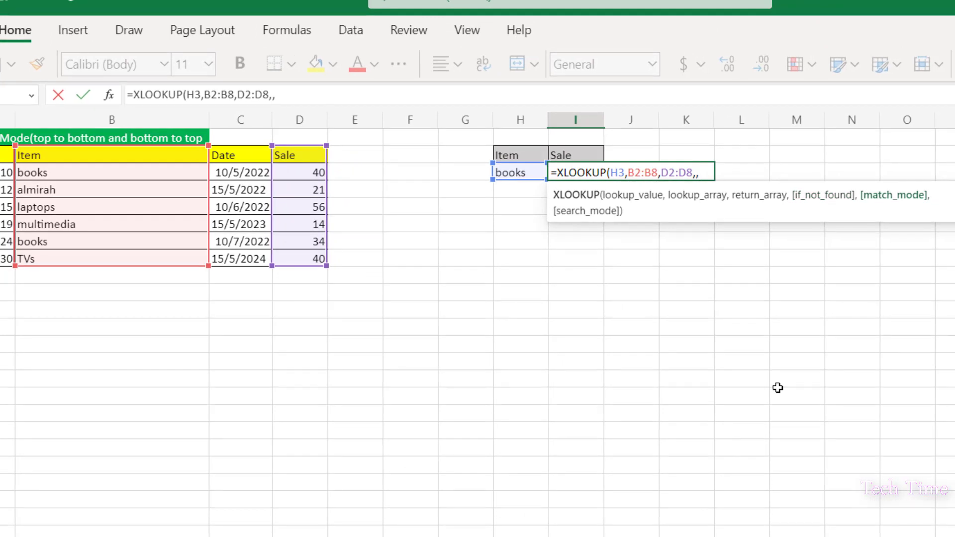
text(,)
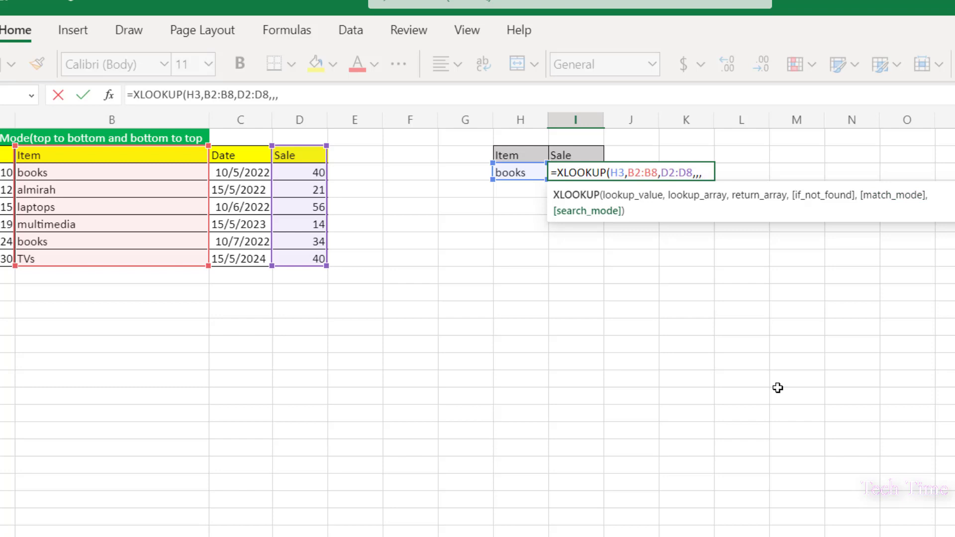
text(-1)
text())
key(Return)
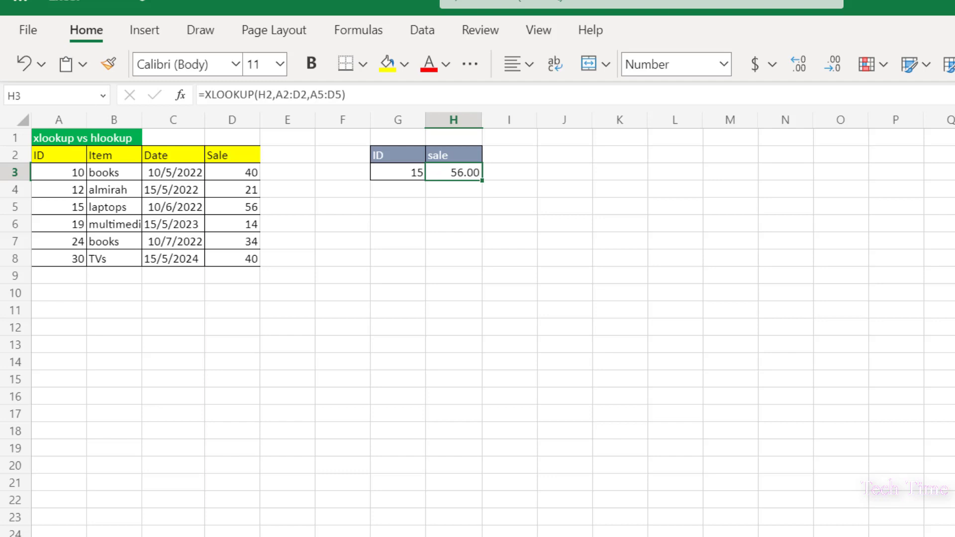
On the xlookup vs hlookup sheet, replace H3's formula with an XLOOKUP using lookup value H2, lookup array A2:D2 and return array A5:D5.
key(Delete)
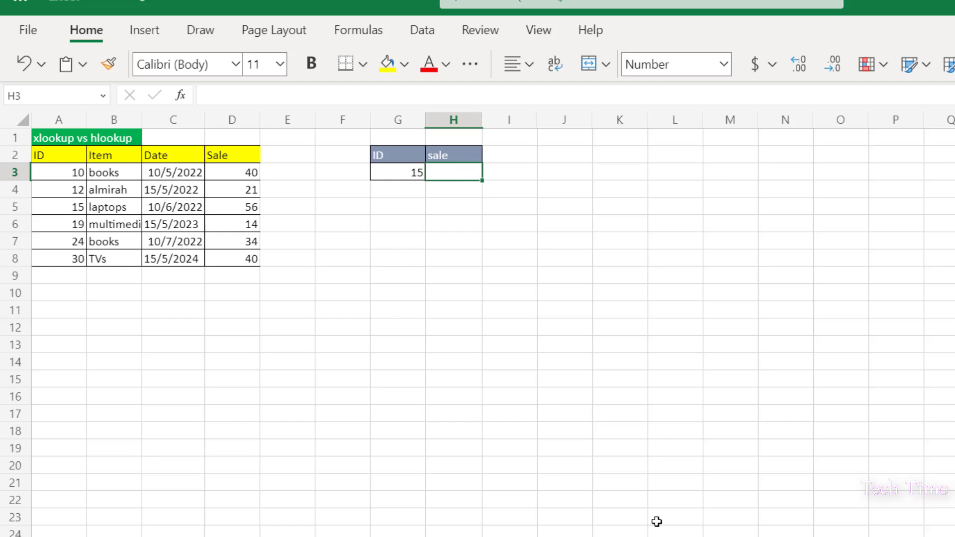
key(F2)
text(=XLOOKUP()
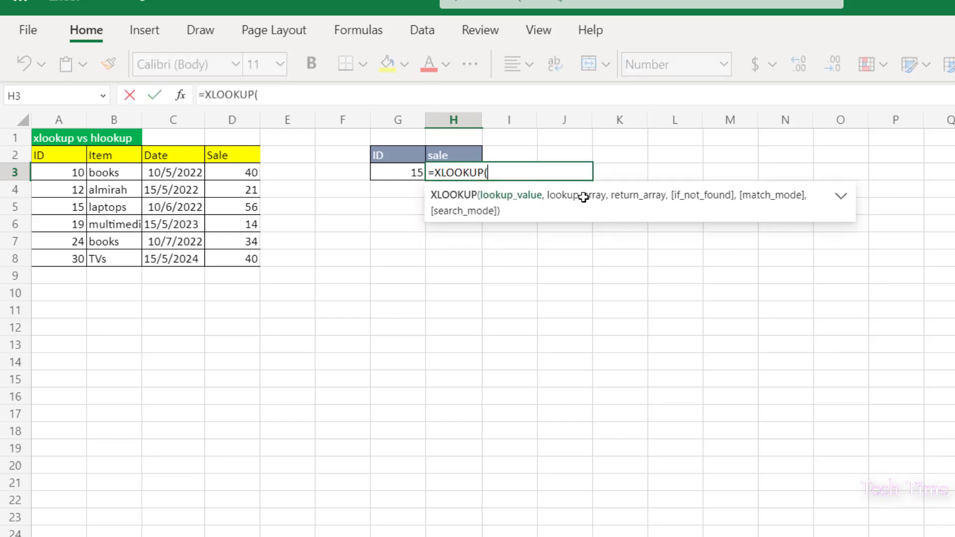
click(448, 155)
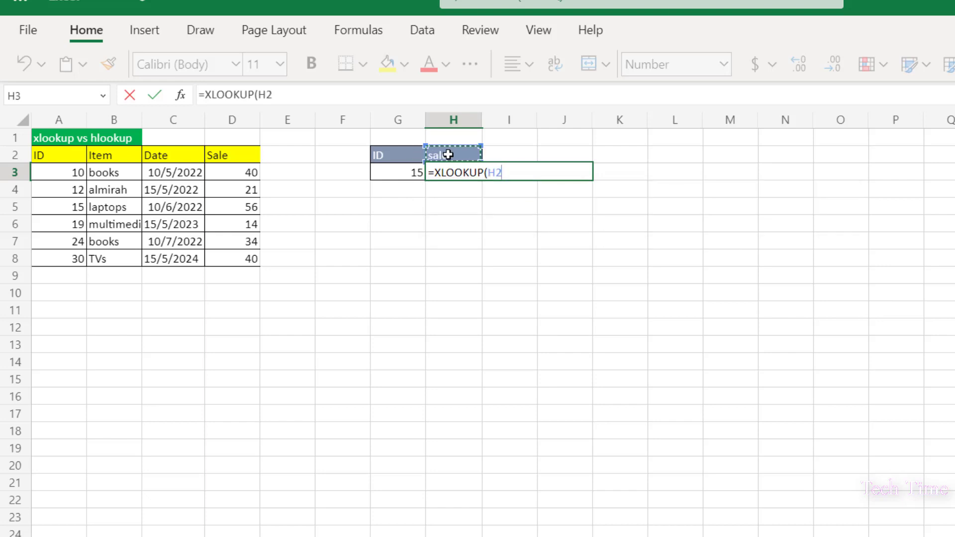
text(,)
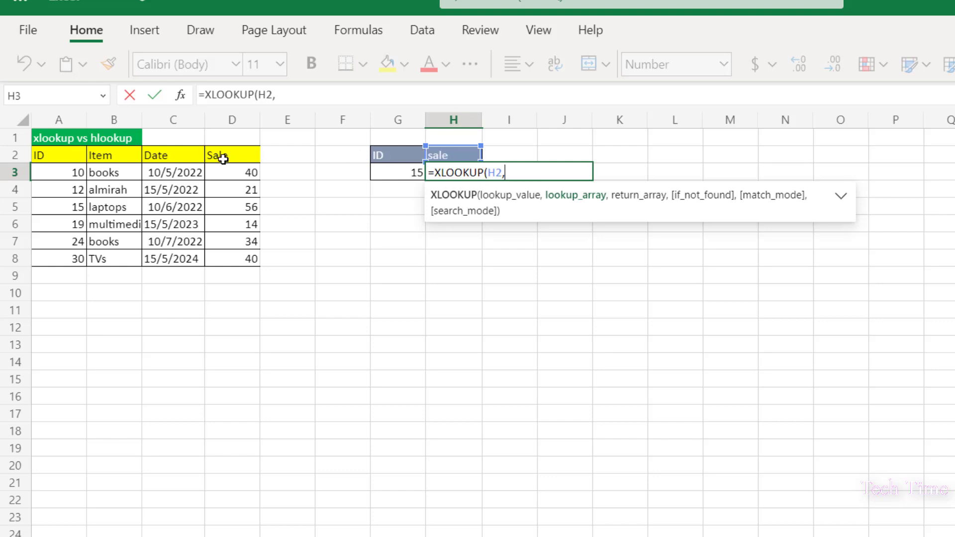
drag(38, 155, 230, 157)
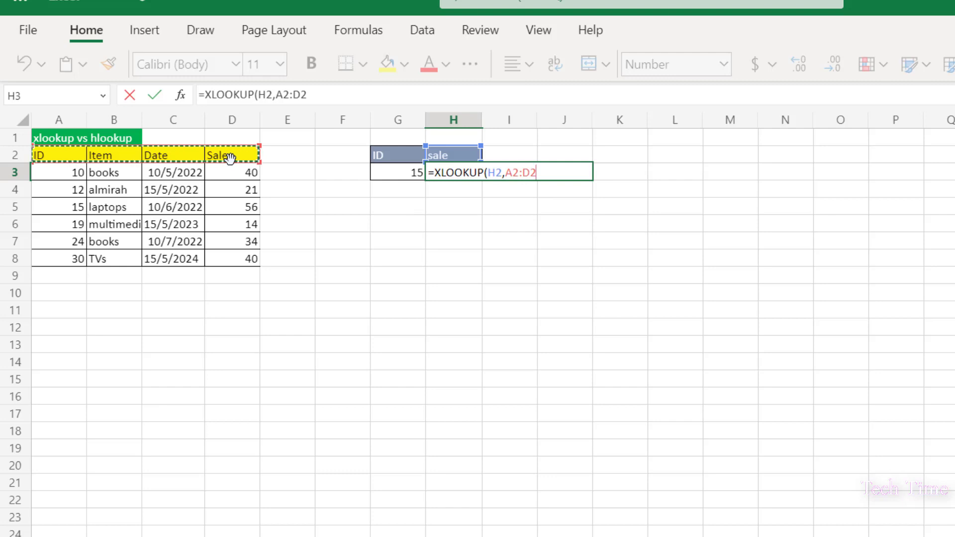
text(,)
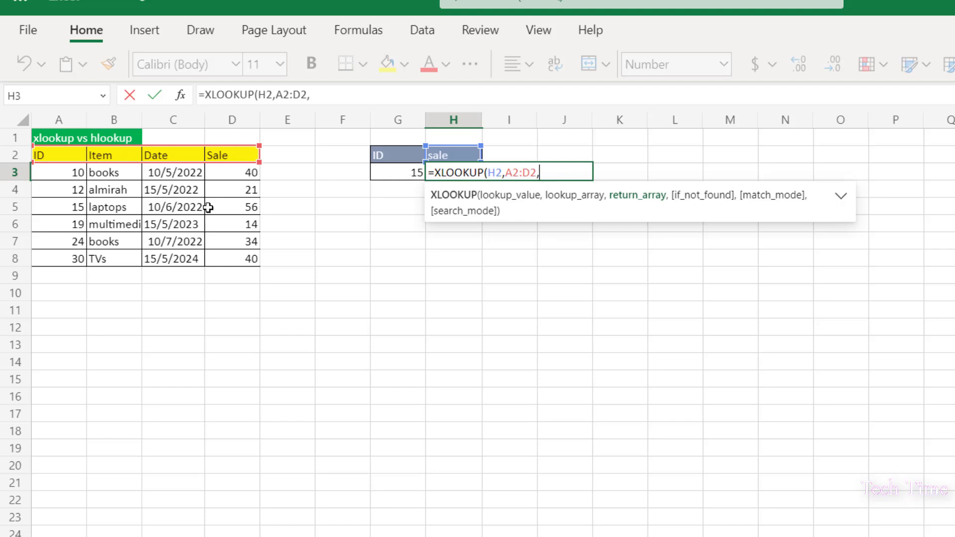
drag(60, 207, 230, 211)
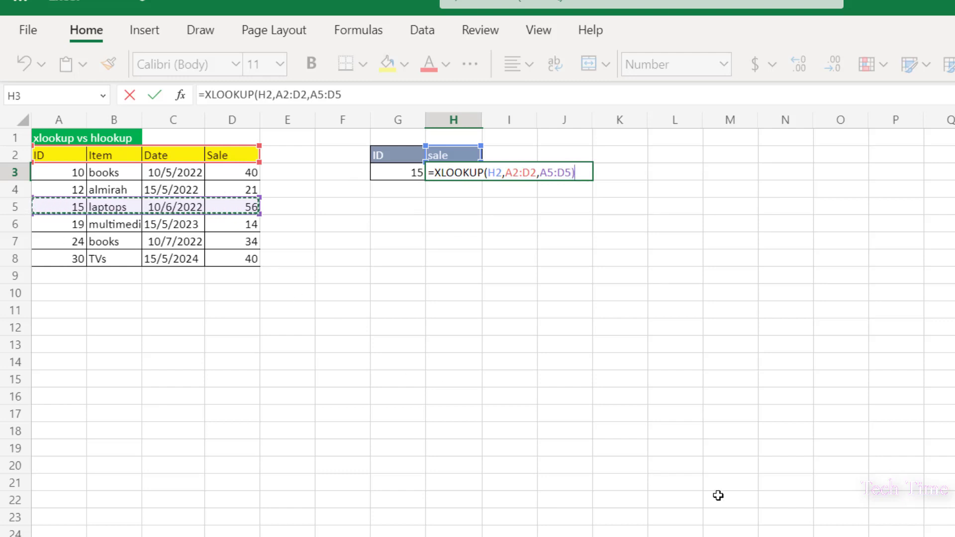
key(Return)
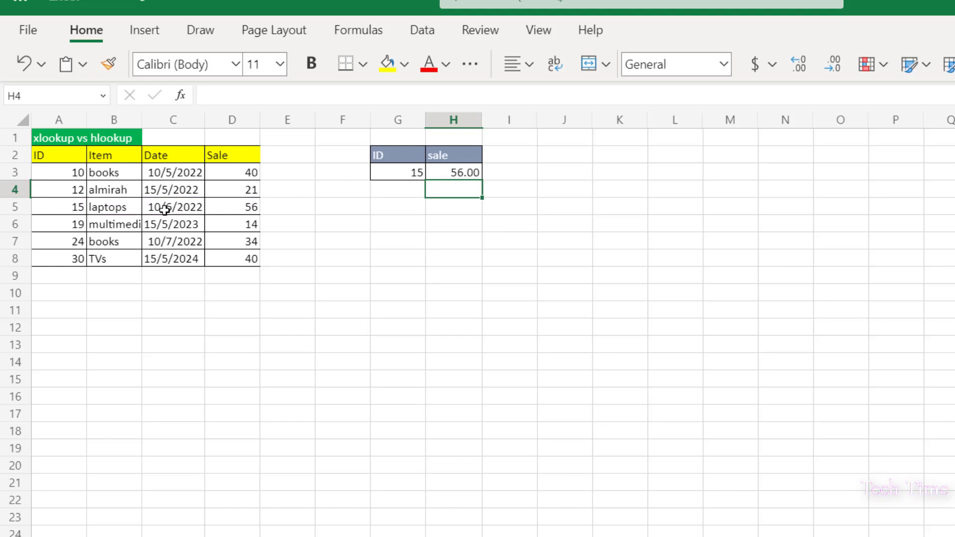
Replace the lookup header in H2 with item to test the horizontal lookup.
double_click(453, 156)
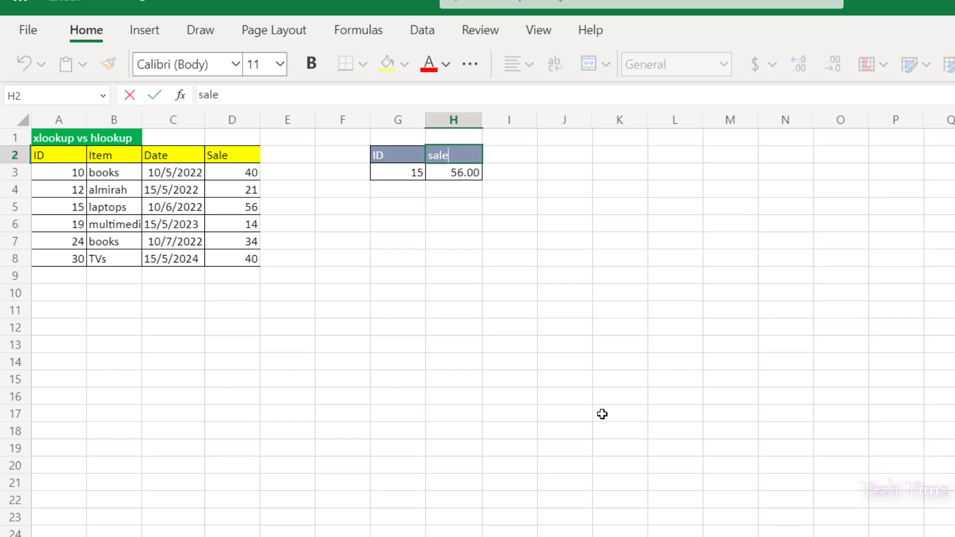
key(BackSpace)
key(BackSpace)
key(BackSpace)
key(BackSpace)
text(item)
key(Return)
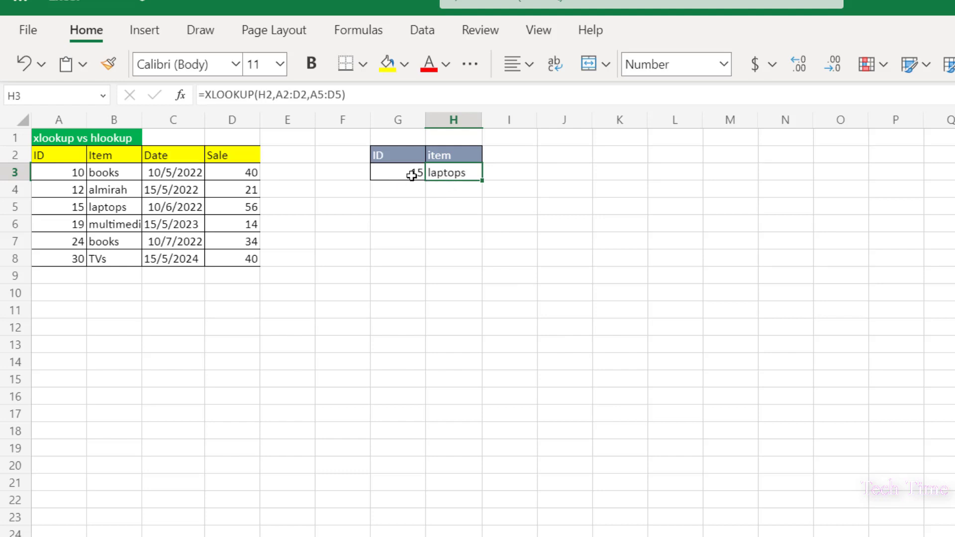
Replace the lookup header in H2 with date.
double_click(455, 156)
key(BackSpace)
key(BackSpace)
key(BackSpace)
key(BackSpace)
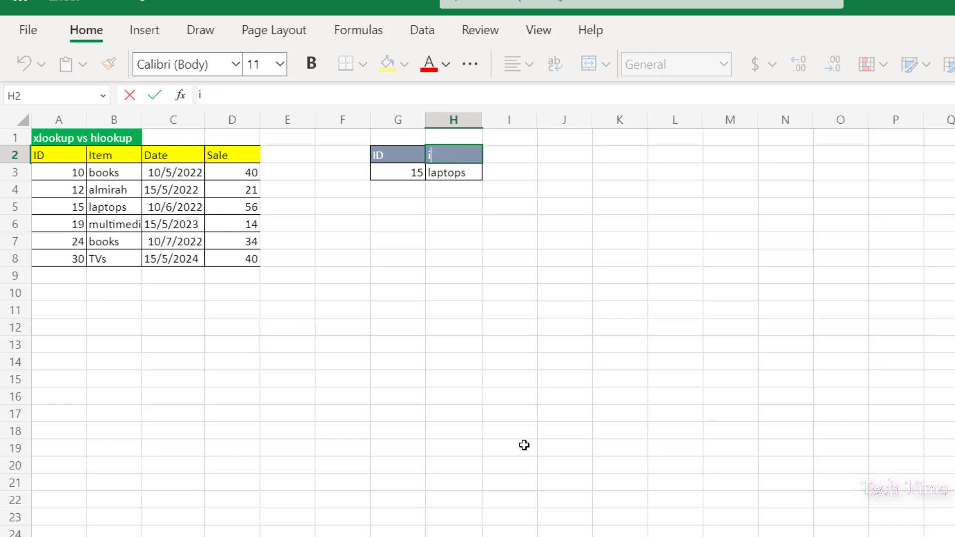
text(date)
key(Return)
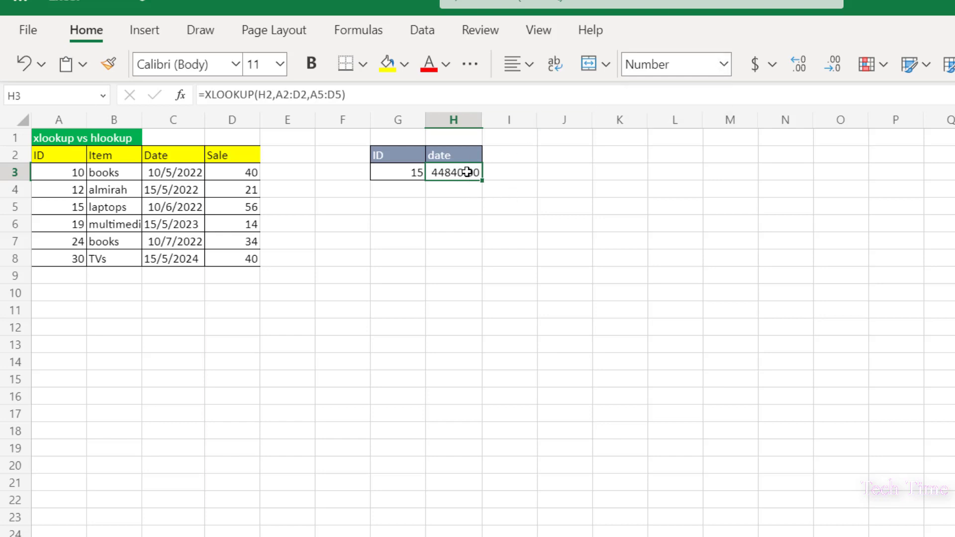
Format the lookup result in H3 as a Date using the 3/14/12 type.
right_click(467, 172)
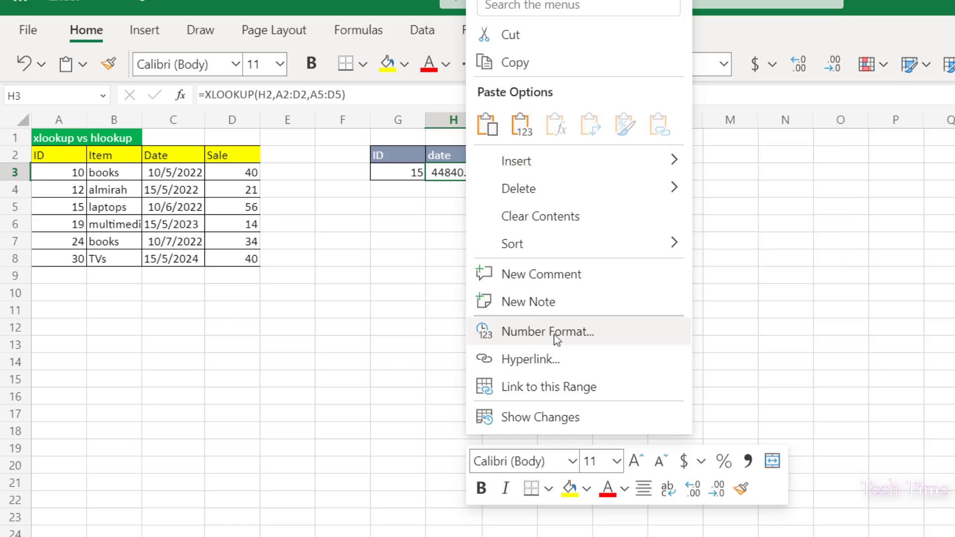
click(553, 332)
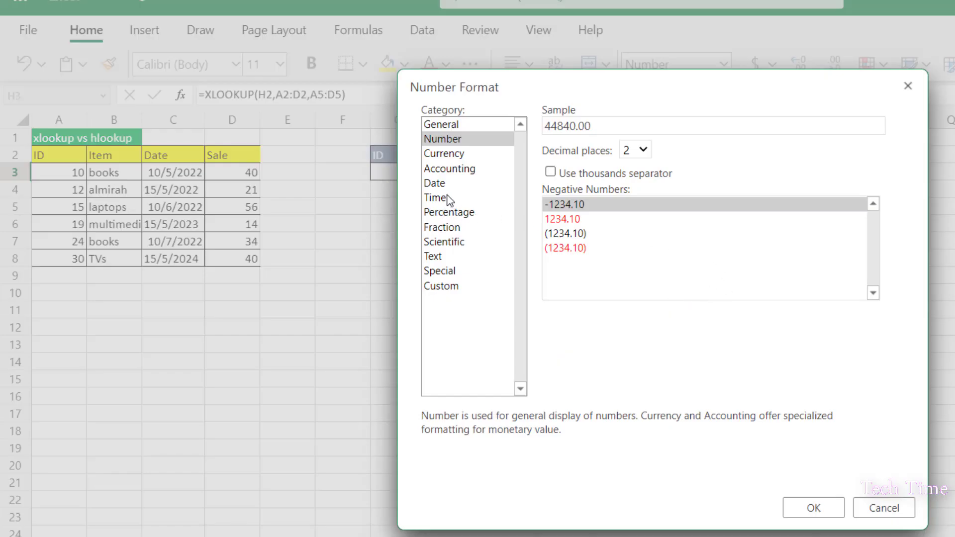
click(433, 185)
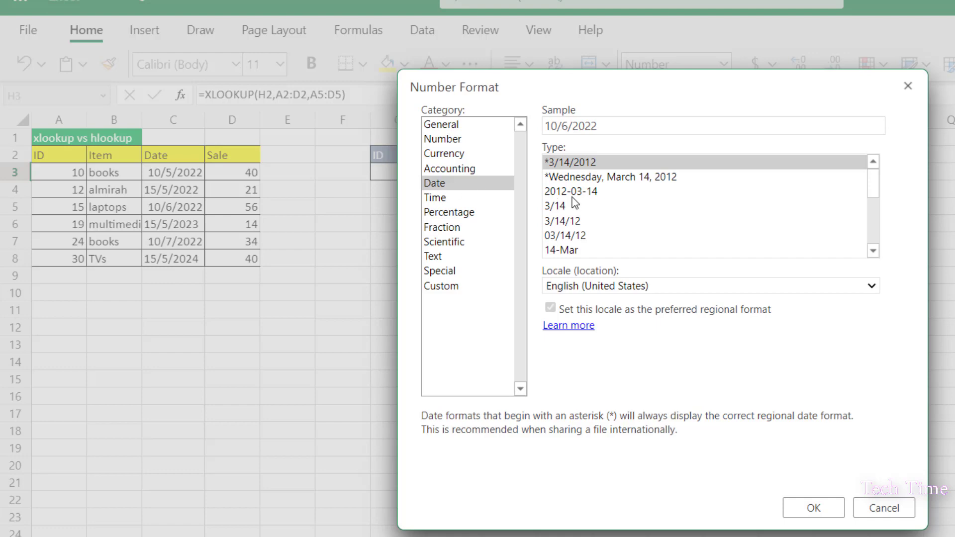
click(568, 220)
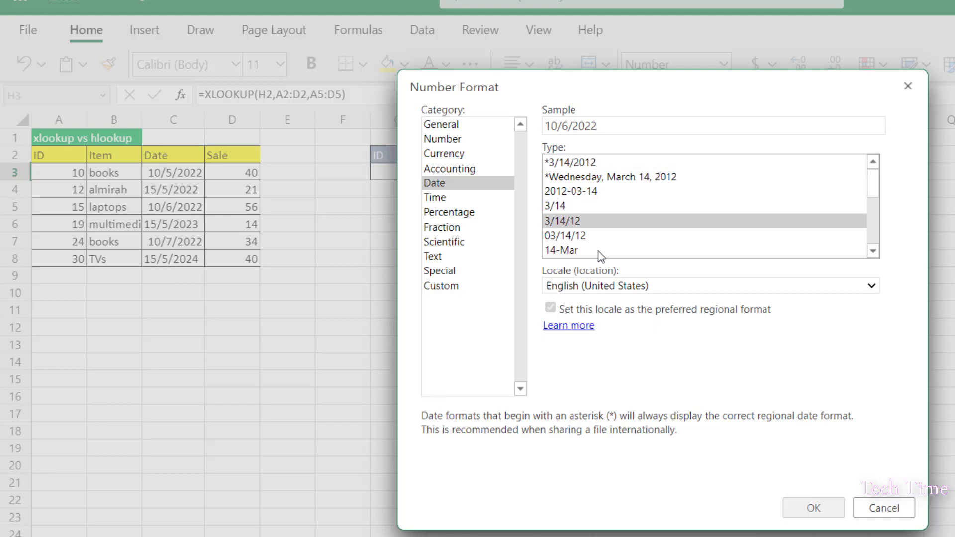
click(816, 507)
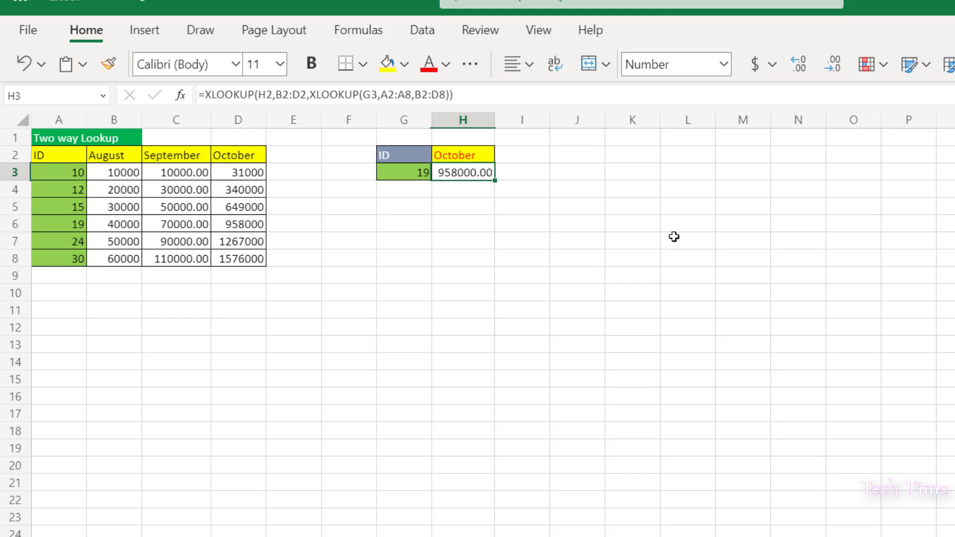
On the Two way Lookup sheet, replace H3's formula with an XLOOKUP using lookup value G3, lookup array A2:A8 and return array B2:D8.
key(Delete)
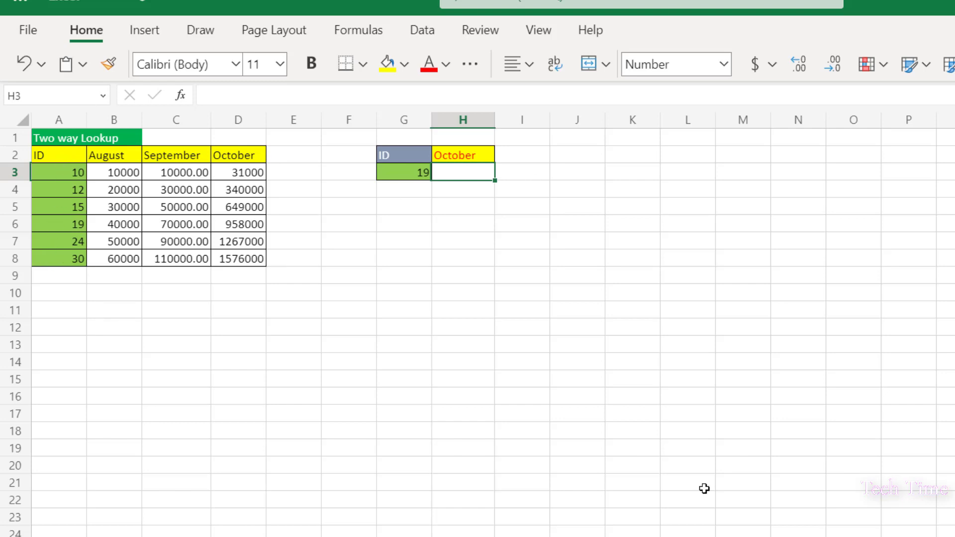
text(=xlo)
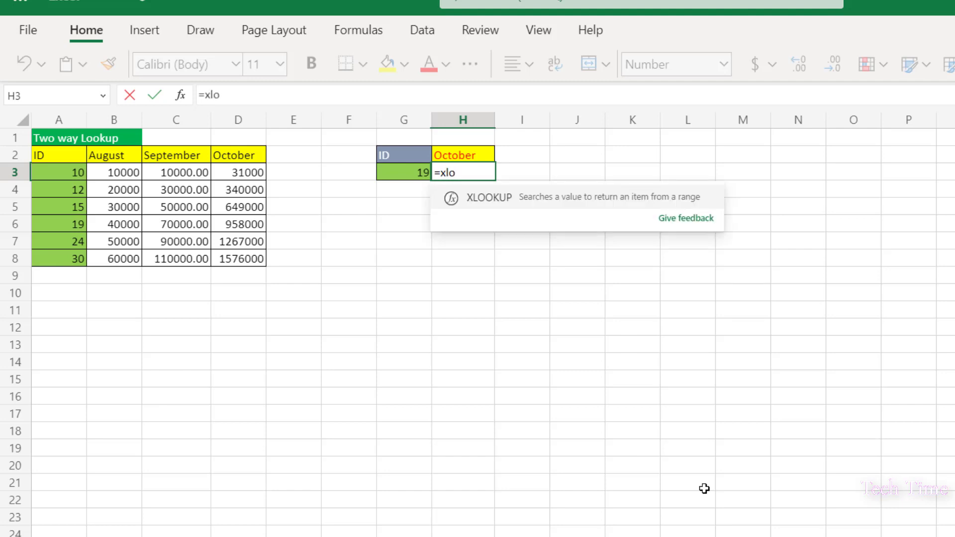
key(Tab)
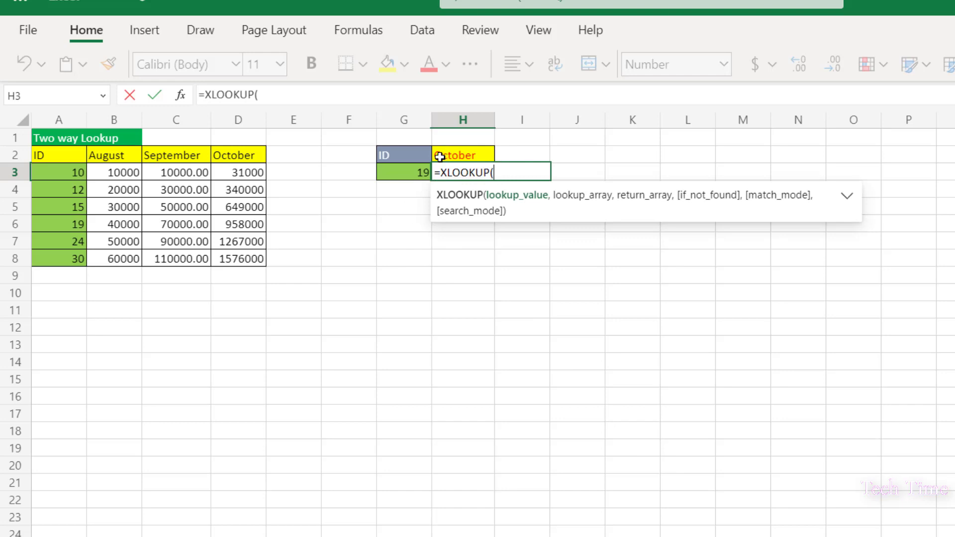
click(415, 175)
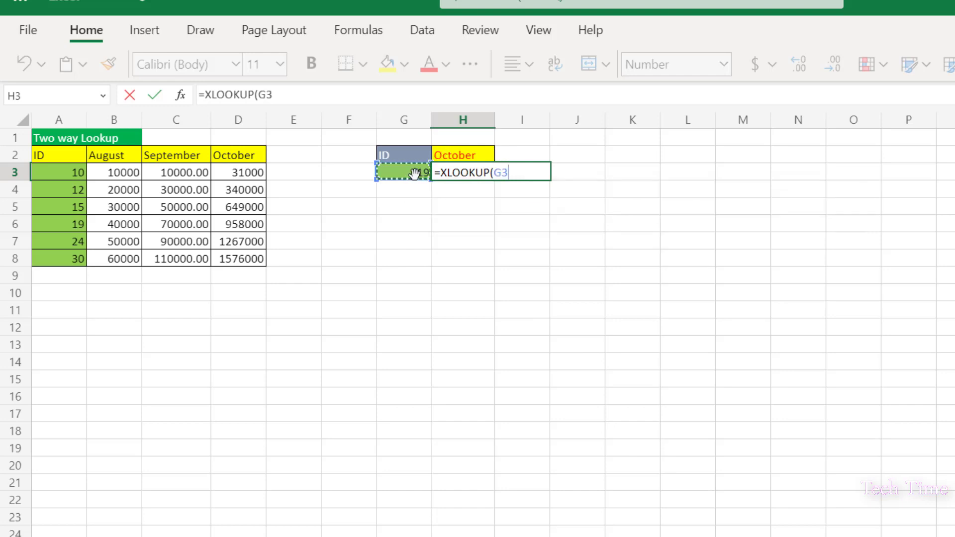
text(,)
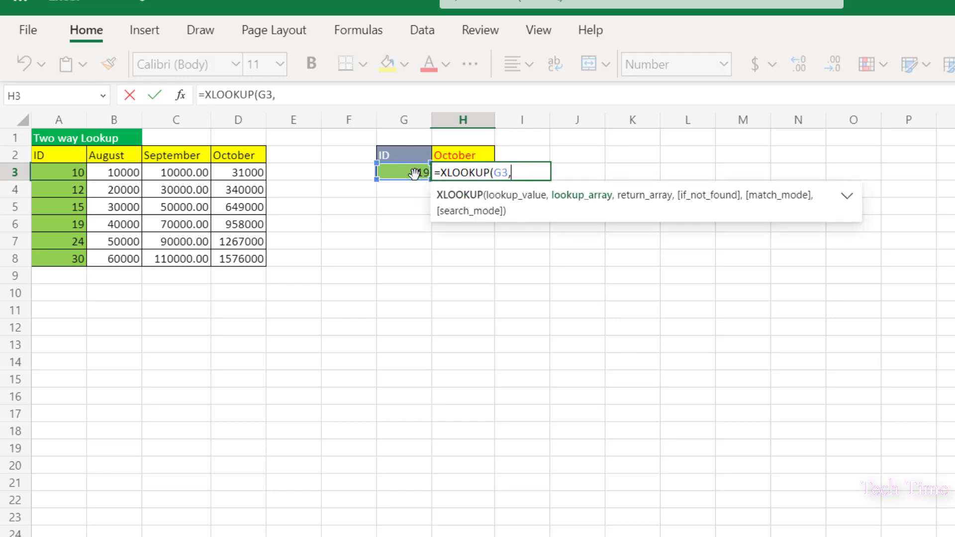
click(59, 160)
drag(59, 160, 57, 254)
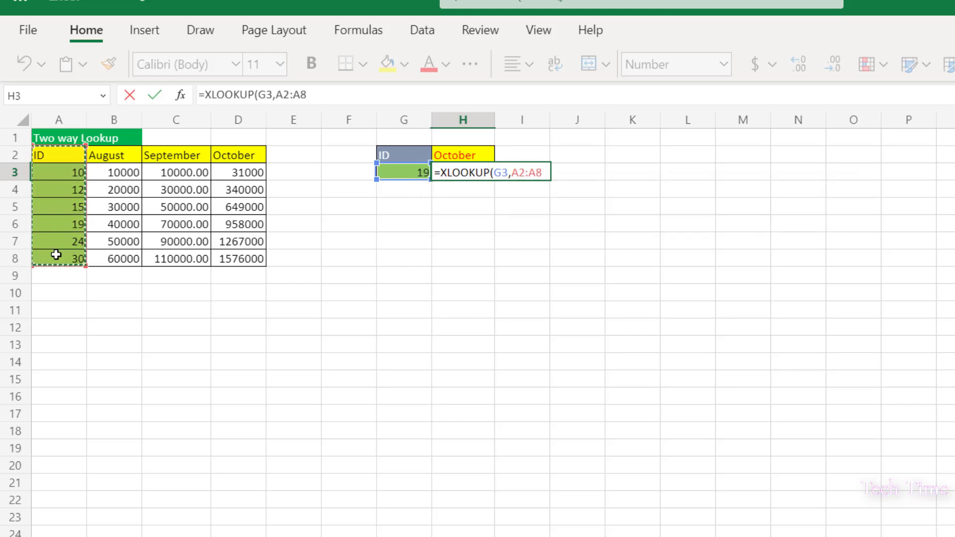
text(,)
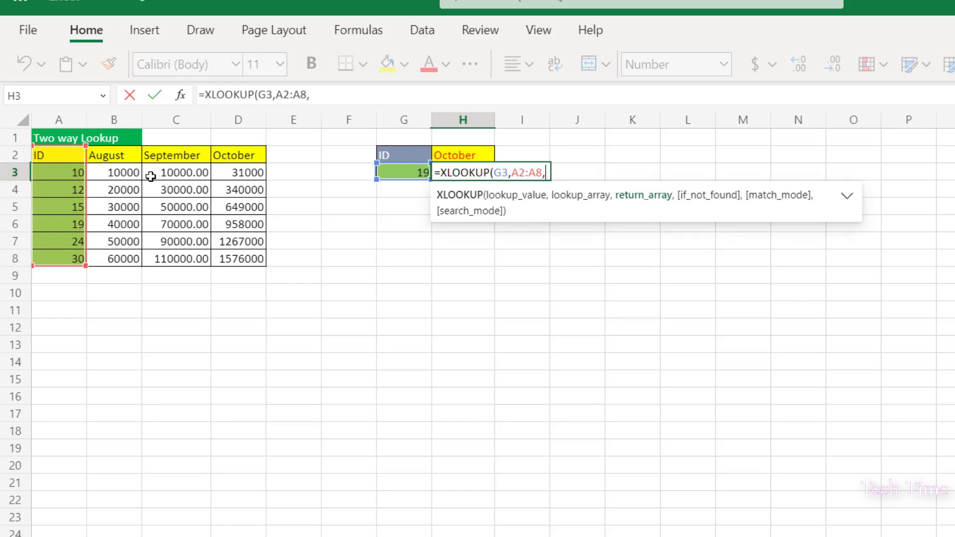
drag(98, 156, 238, 262)
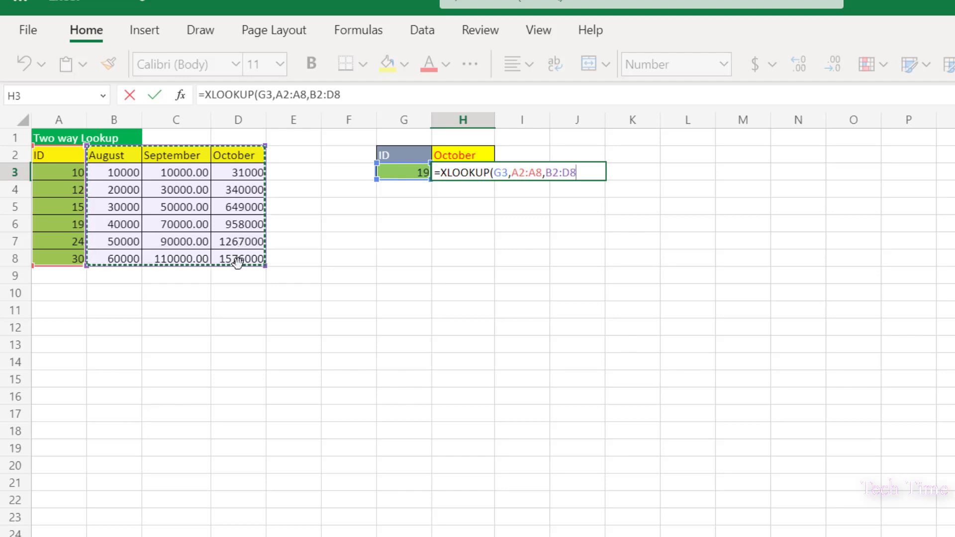
Cut the XLOOKUP(G3,A2:A8,B2:D8 expression out of H3, keeping only the equals sign.
drag(578, 173, 450, 166)
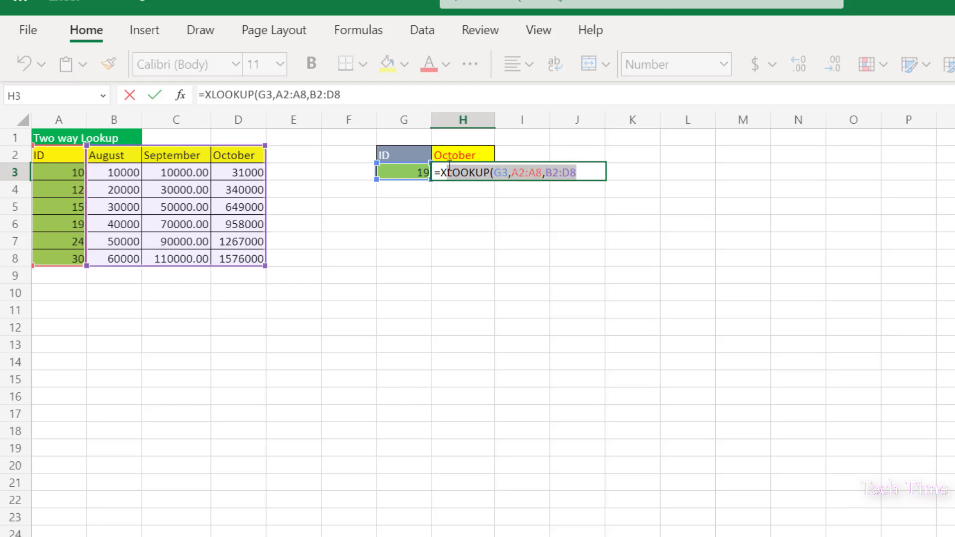
mouse_move(450, 166)
mouse_down()
mouse_move(436, 178)
mouse_move(444, 175)
mouse_up()
key(BackSpace)
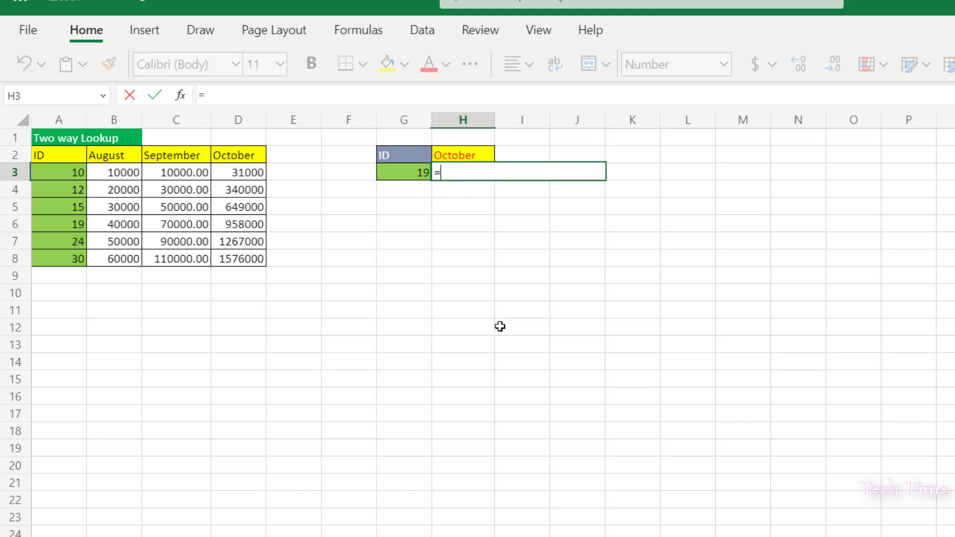
Complete H3 as an XLOOKUP of H2 in B2:D2, nesting XLOOKUP(G3,A2:A8,B2:D8) as its return array.
text(x)
key(Tab)
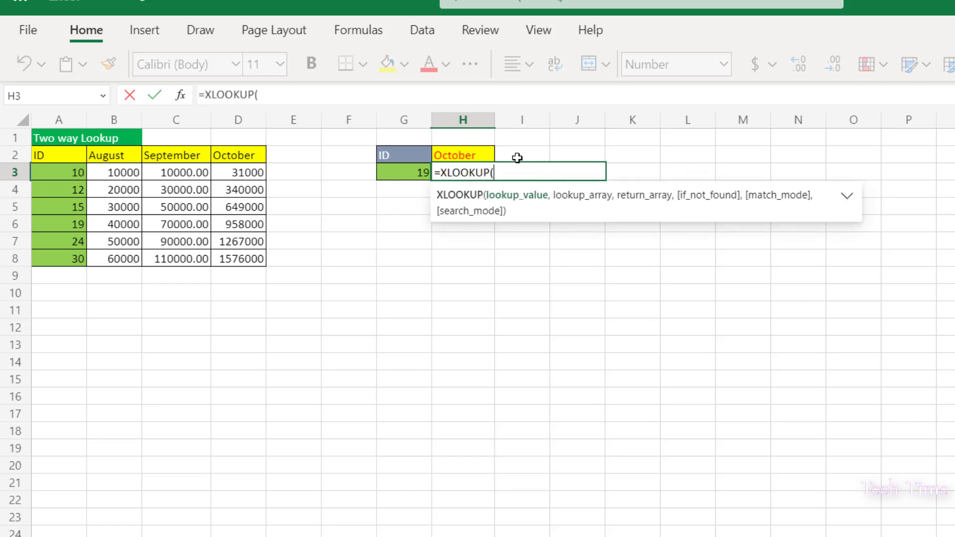
click(473, 158)
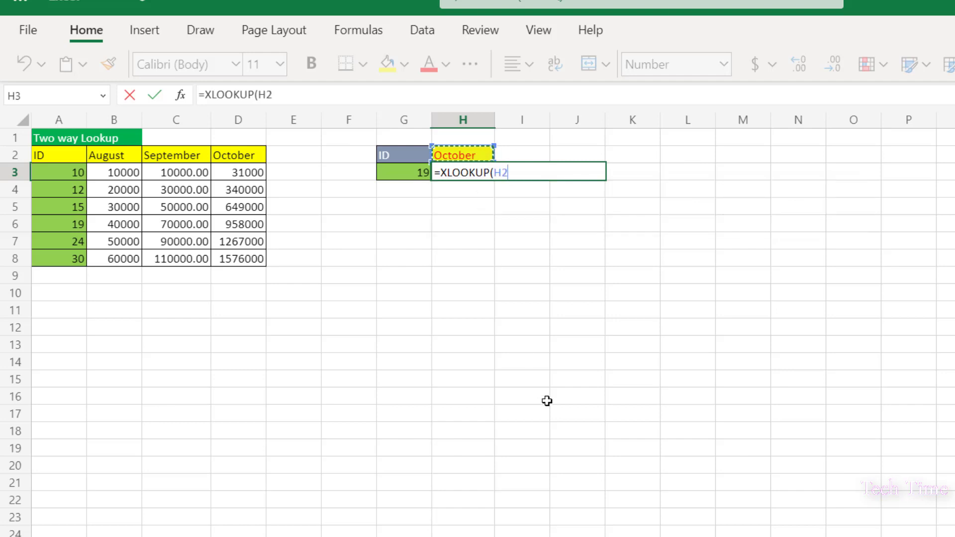
text(,)
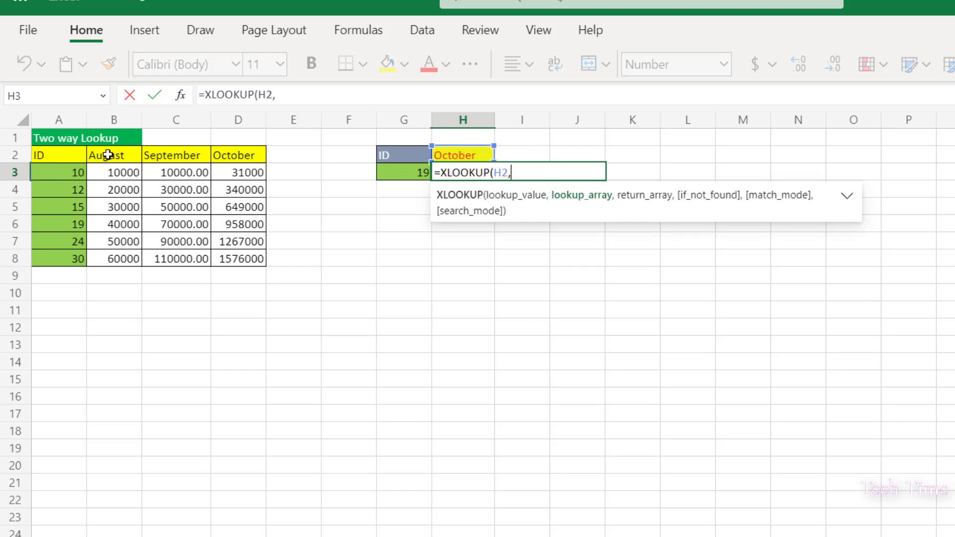
drag(94, 154, 240, 158)
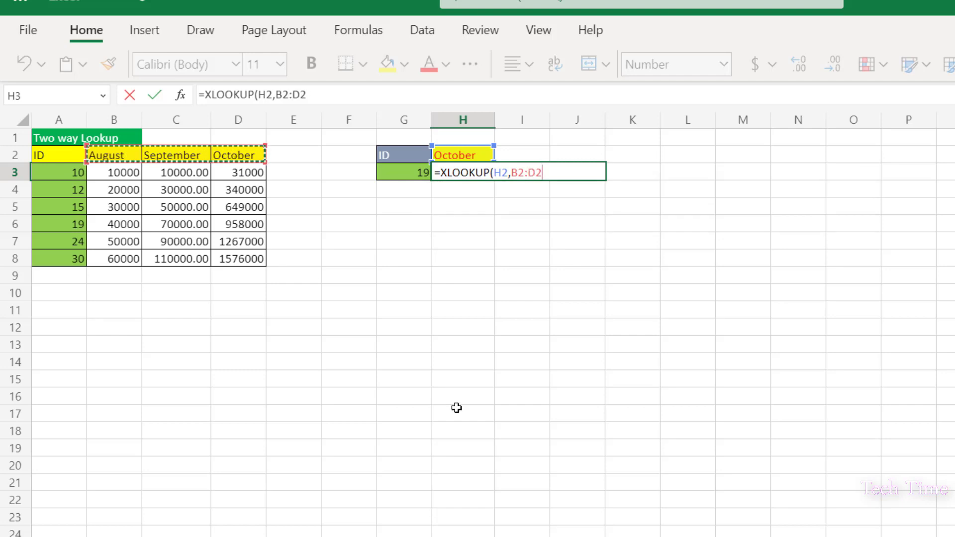
text(,)
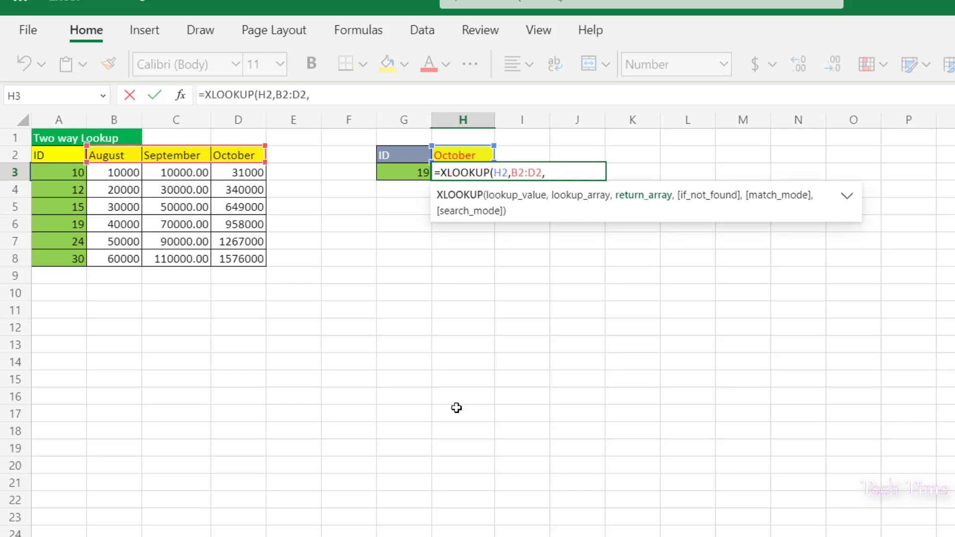
text(XLOOKUP(G3,A2:A8,B2:D8)
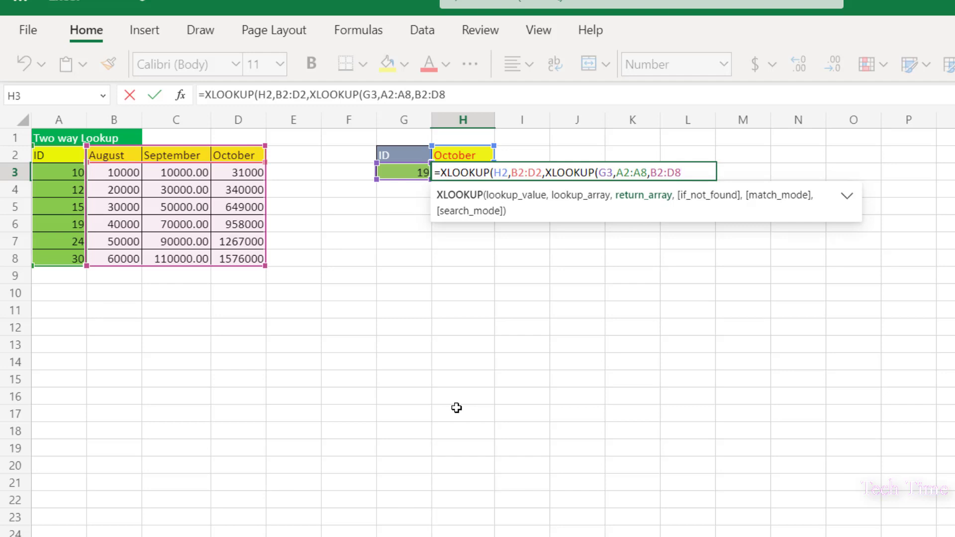
text())
text())
key(Return)
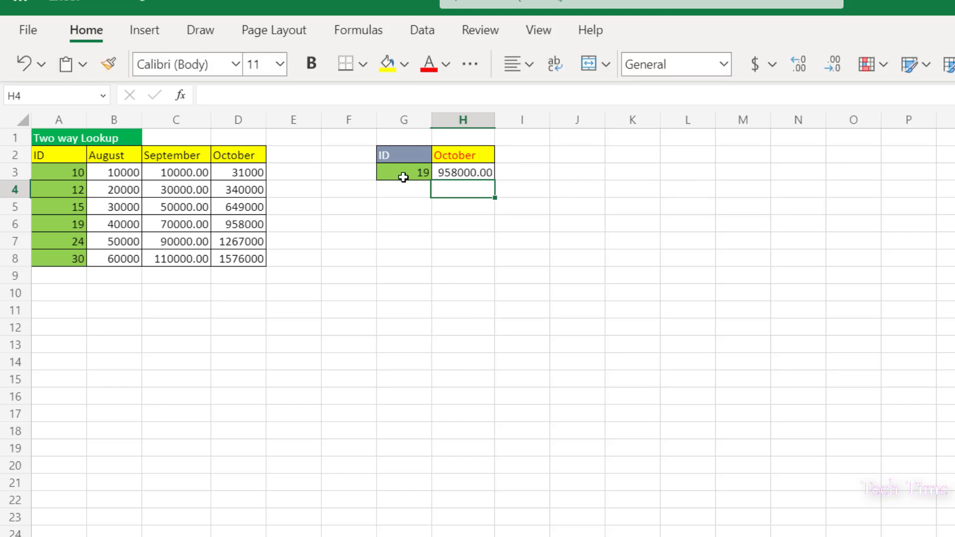
Replace the month in H2 with August to test the two-way lookup.
double_click(481, 157)
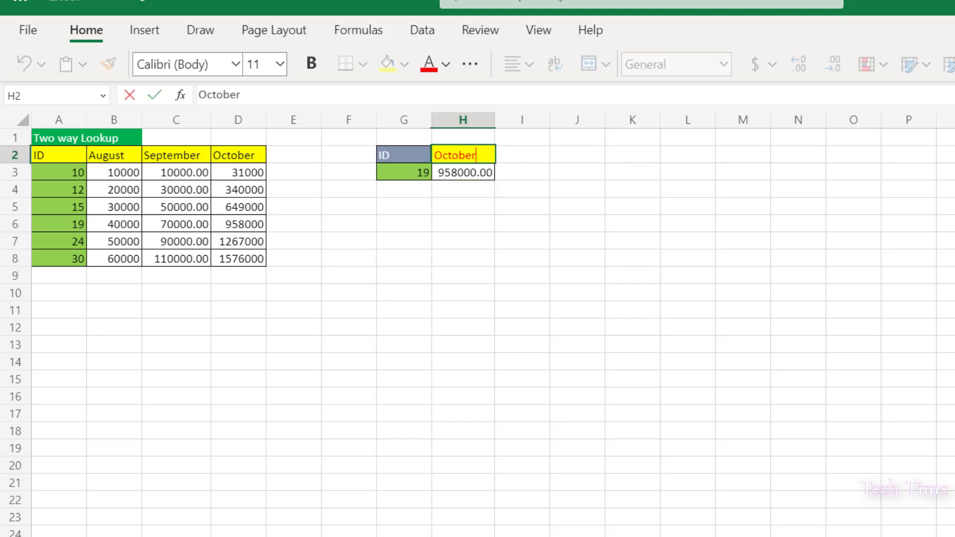
key(BackSpace)
key(BackSpace)
key(BackSpace)
key(BackSpace)
key(BackSpace)
key(BackSpace)
key(BackSpace)
text(Au)
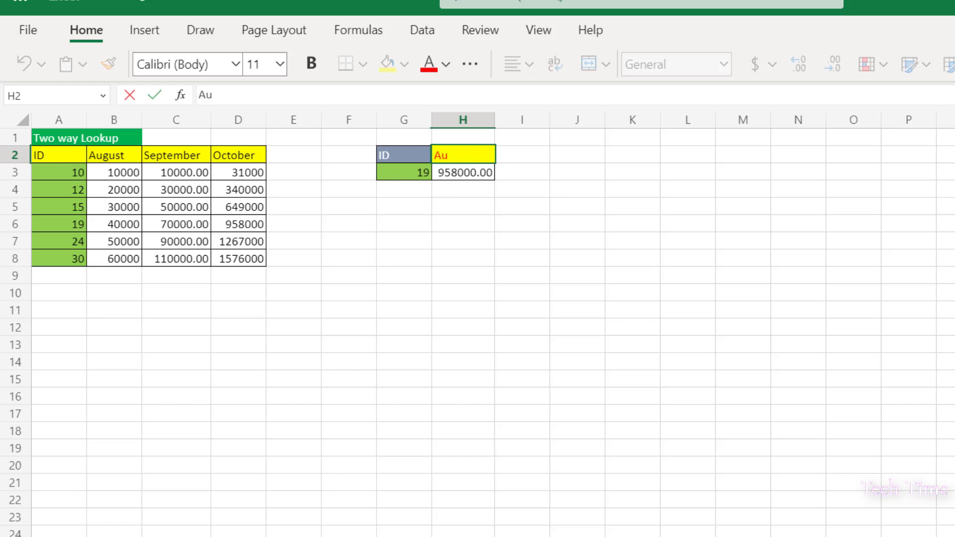
text(gust)
key(Return)
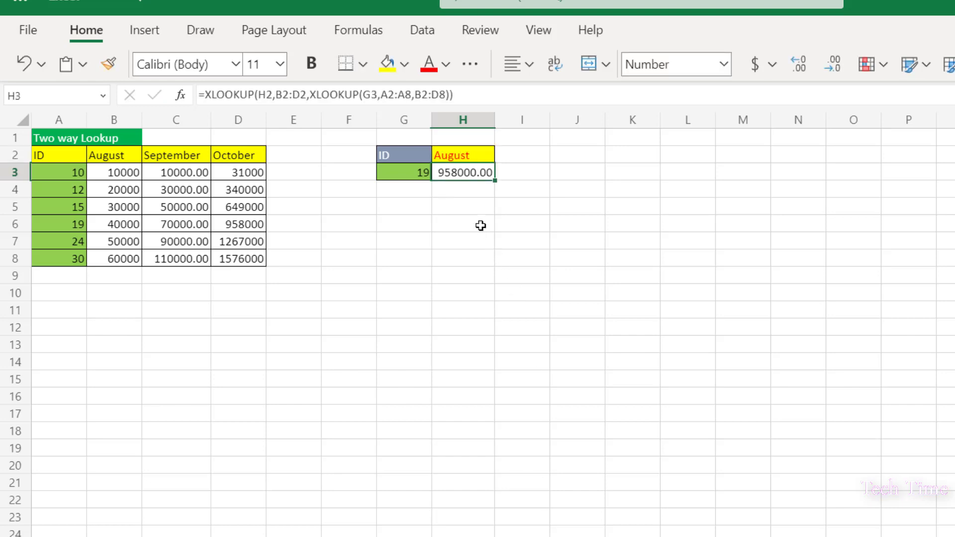
Set the lookup ID in G3 to 30.
click(424, 174)
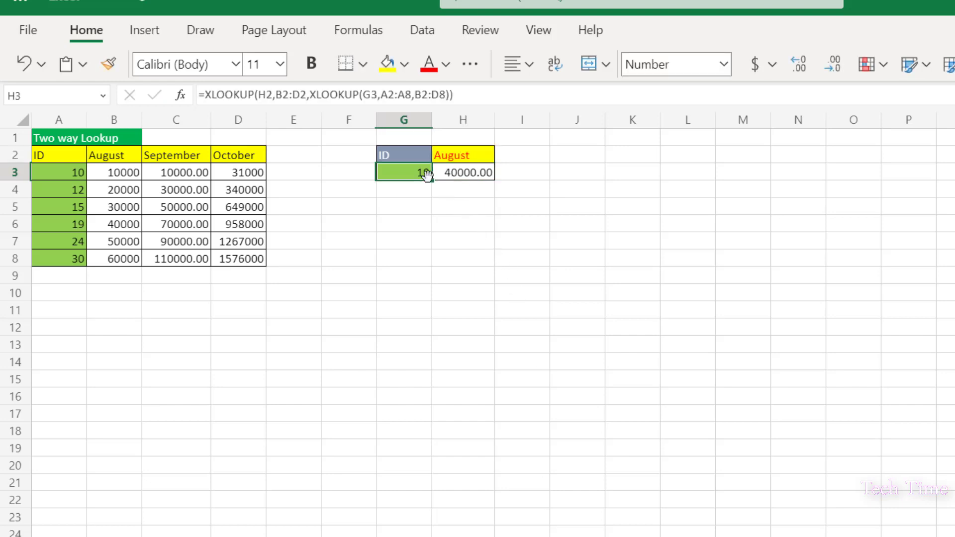
double_click(426, 174)
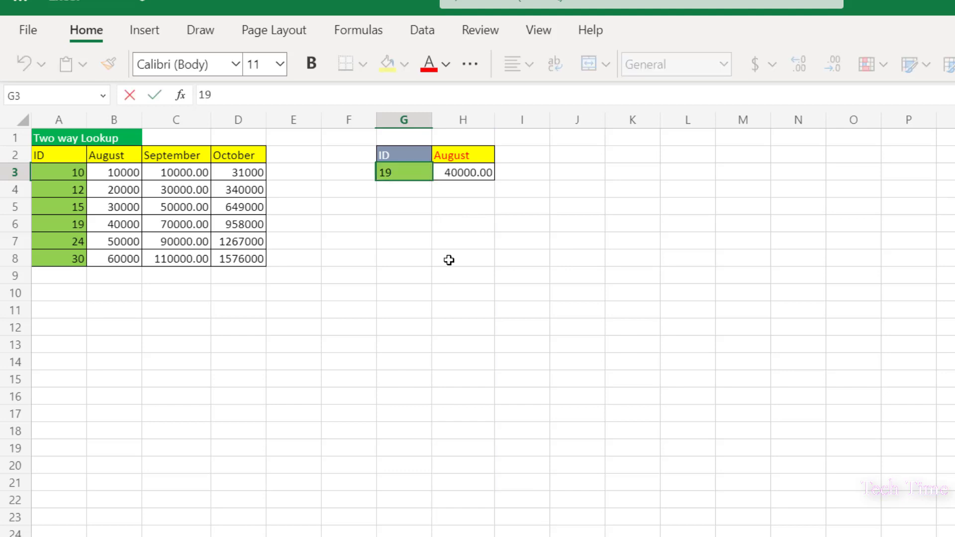
key(BackSpace)
key(BackSpace)
text(30)
key(Return)
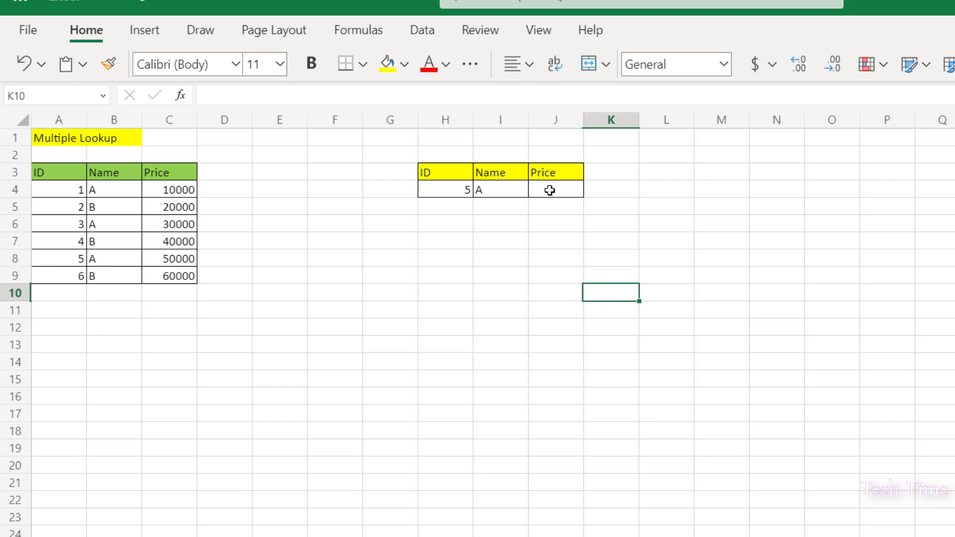
Start an XLOOKUP formula in J4 with the ID and name joined as the lookup value, H4&I4.
double_click(550, 190)
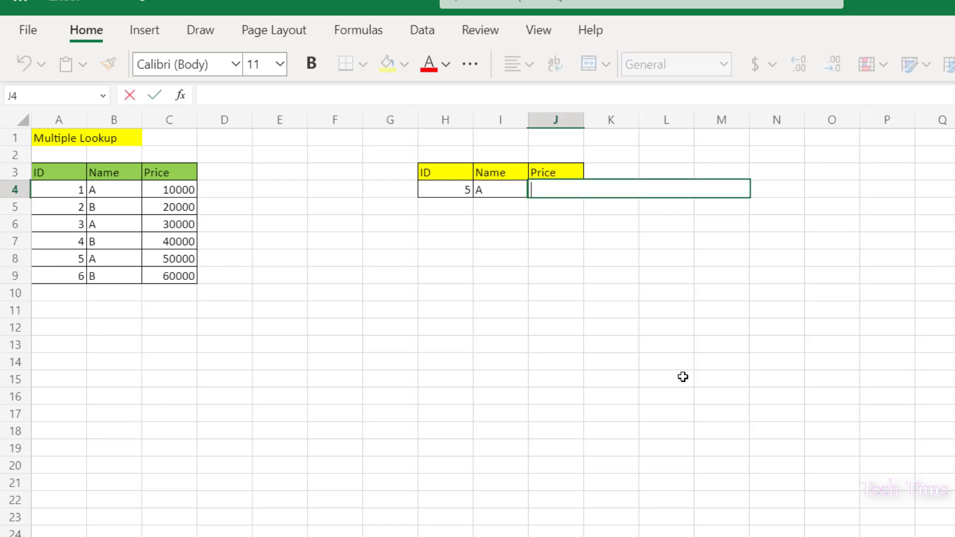
text(=xl)
key(Tab)
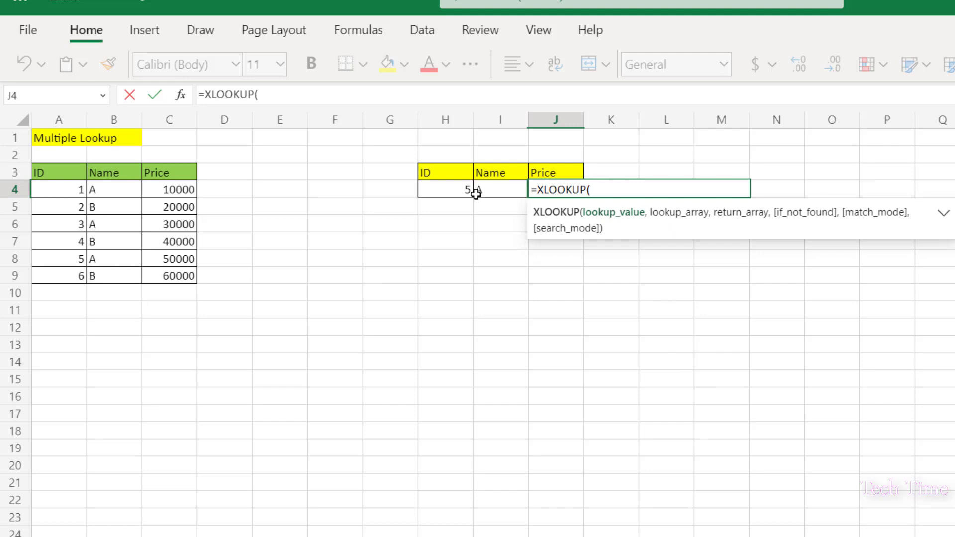
click(450, 191)
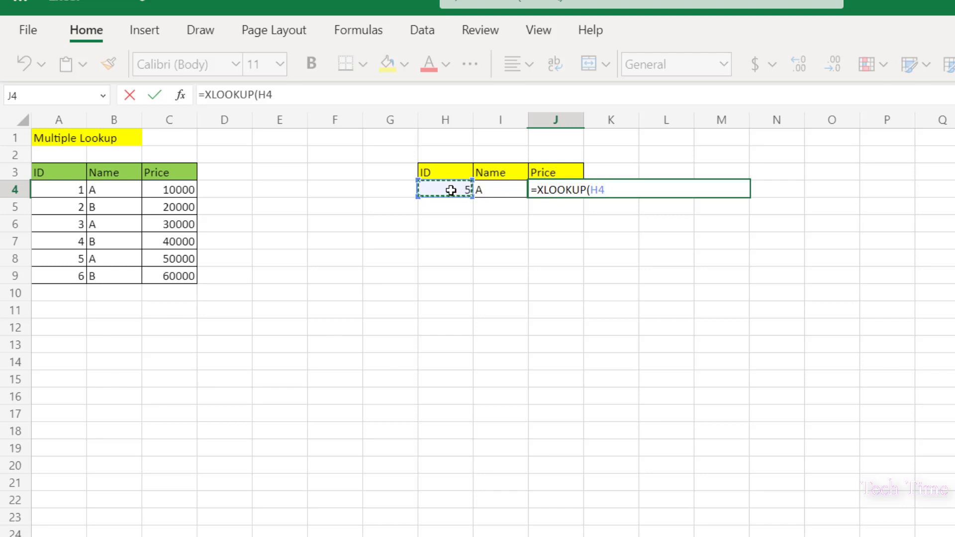
text(&)
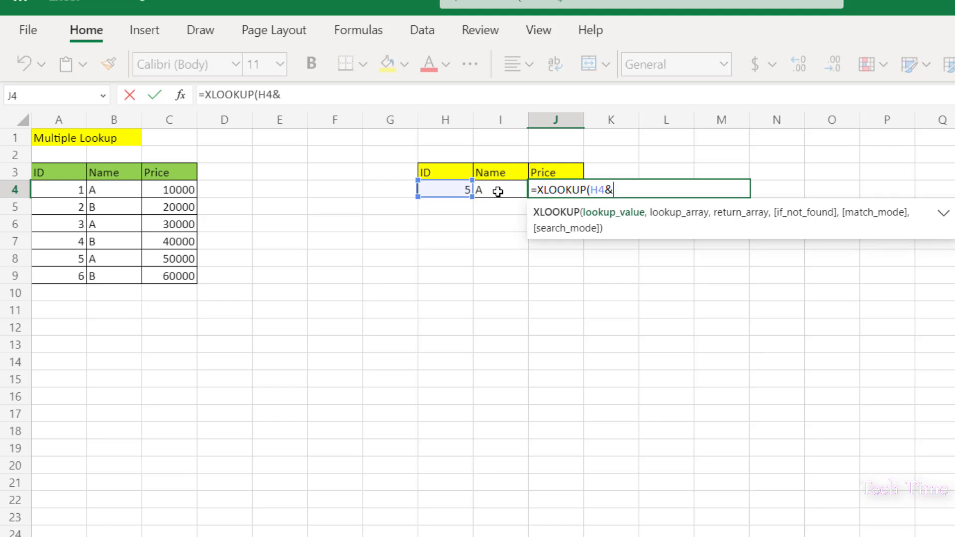
click(498, 191)
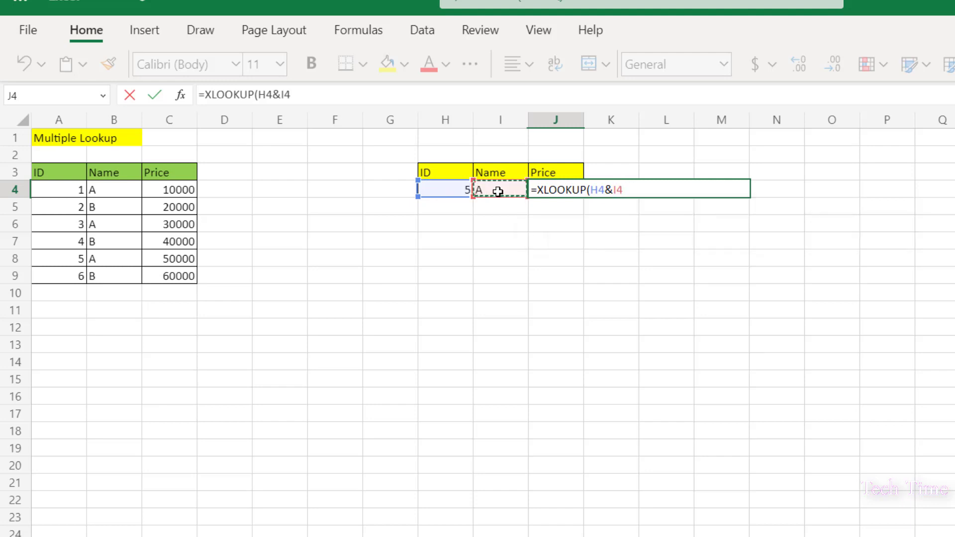
text(,)
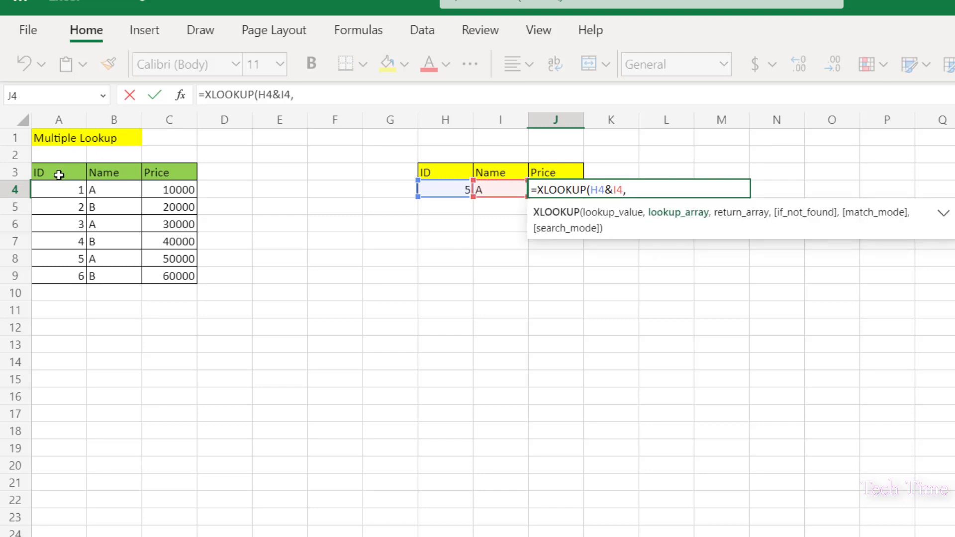
Complete the J4 formula with A3:A9&B3:B9 as the lookup array and C3:C9 as the return array.
drag(55, 175, 47, 273)
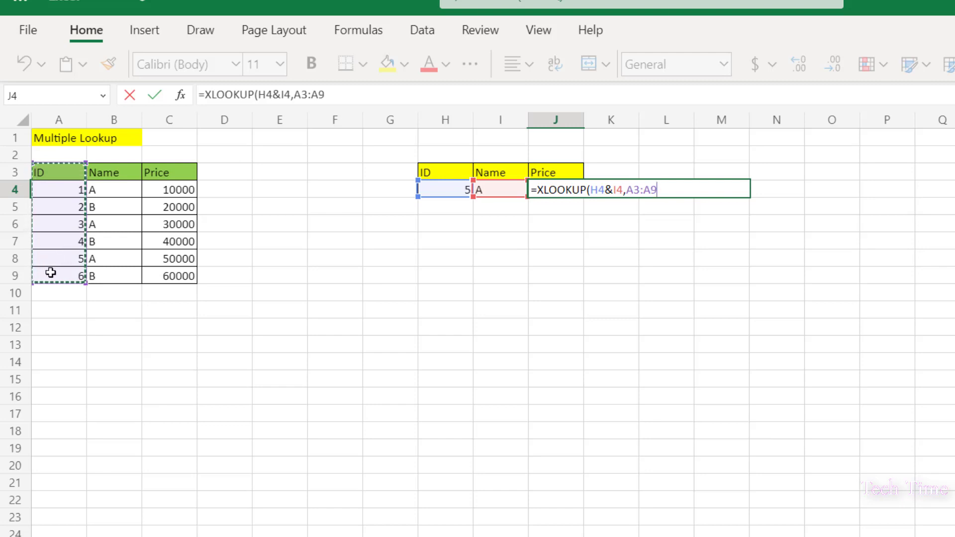
text(&)
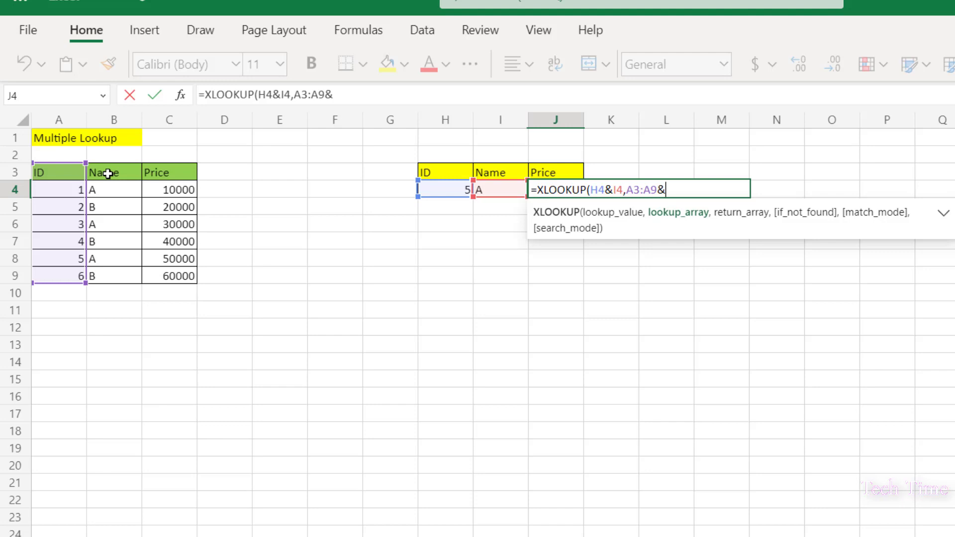
drag(108, 174, 101, 276)
text(,)
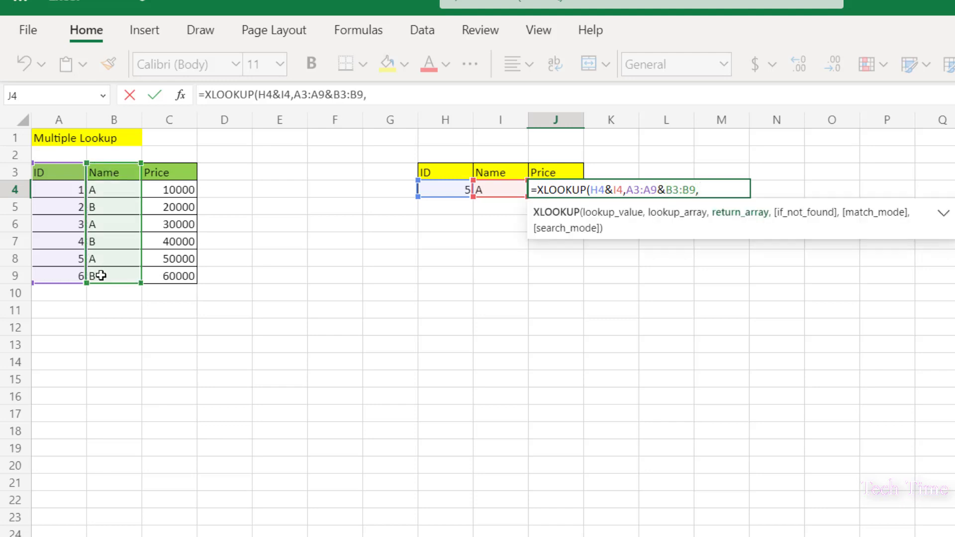
click(164, 176)
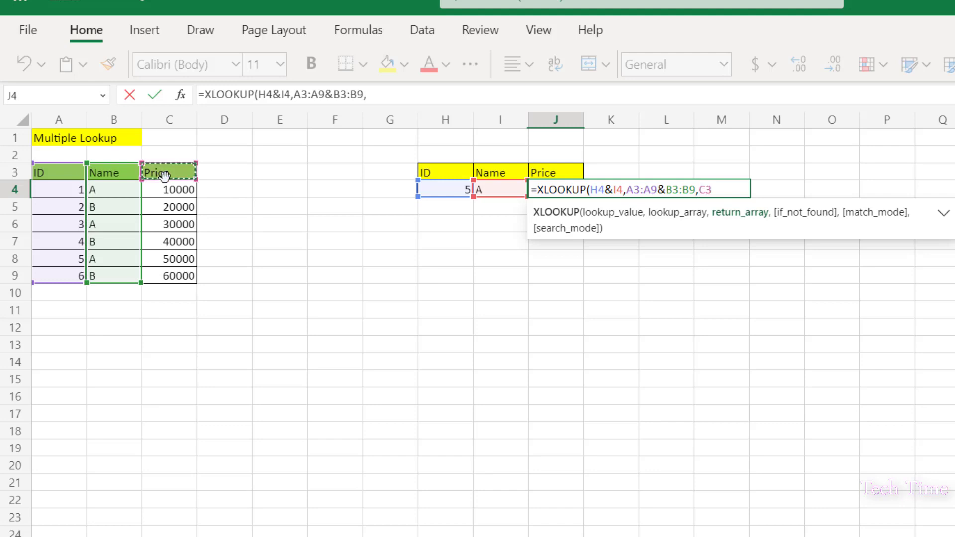
drag(164, 175, 166, 276)
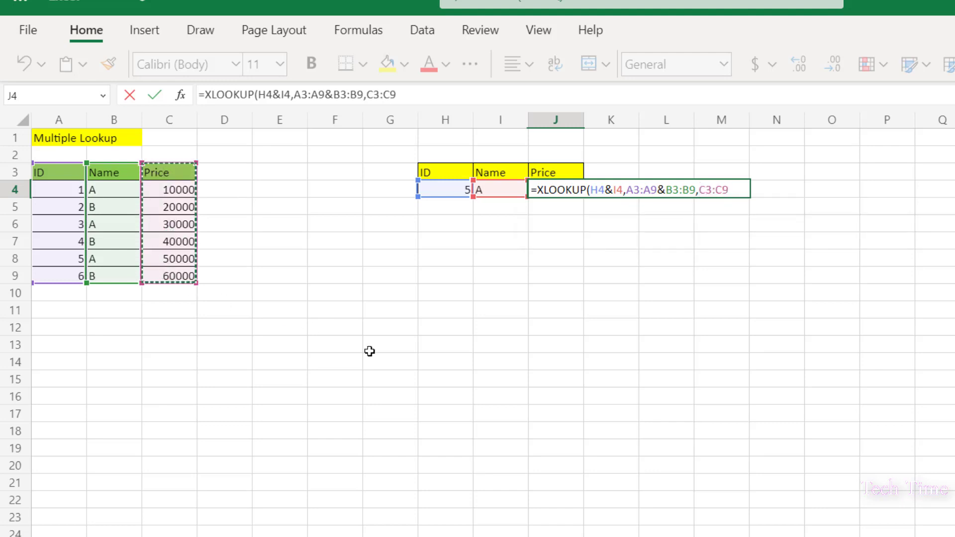
text())
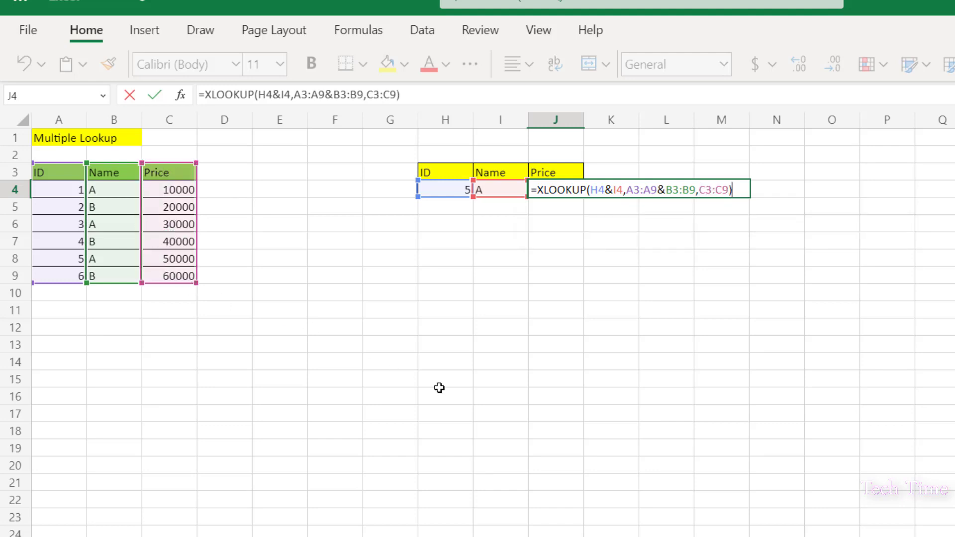
key(Return)
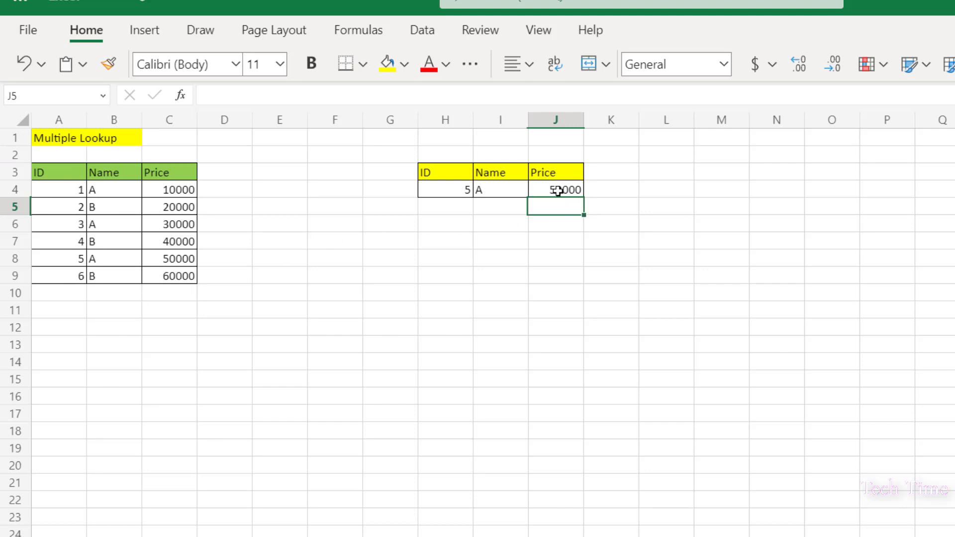
Replace the lookup ID in H4 with 1 to test the multiple-criteria lookup.
click(462, 191)
text(5)
key(BackSpace)
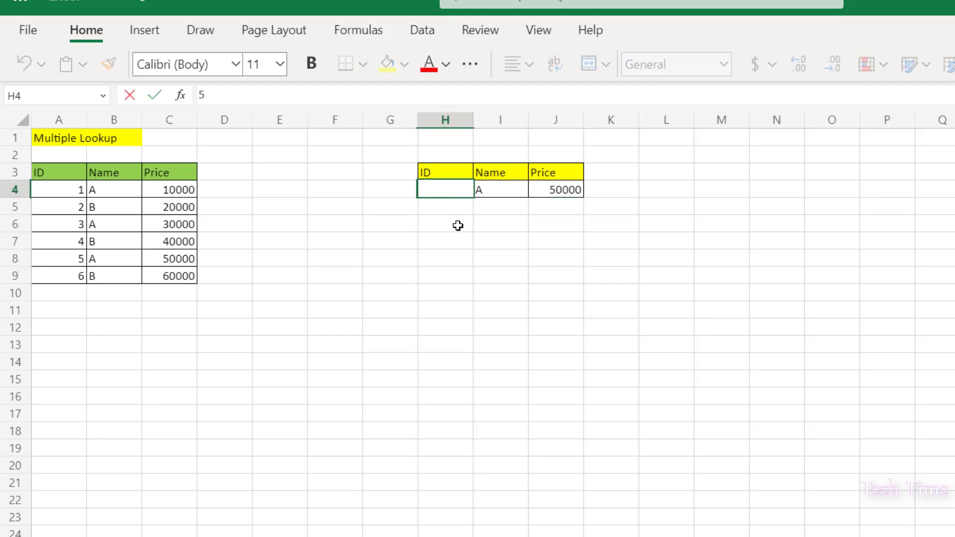
text(1)
key(Return)
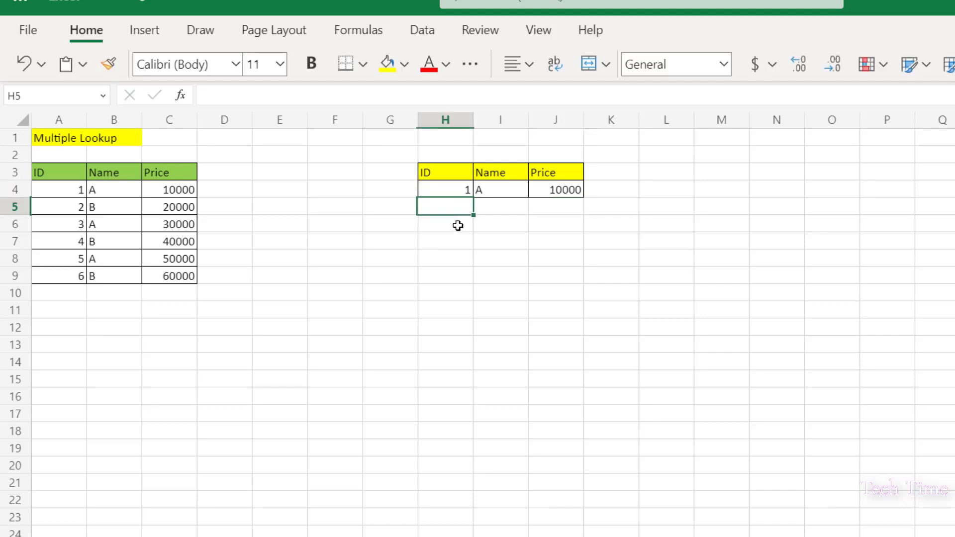